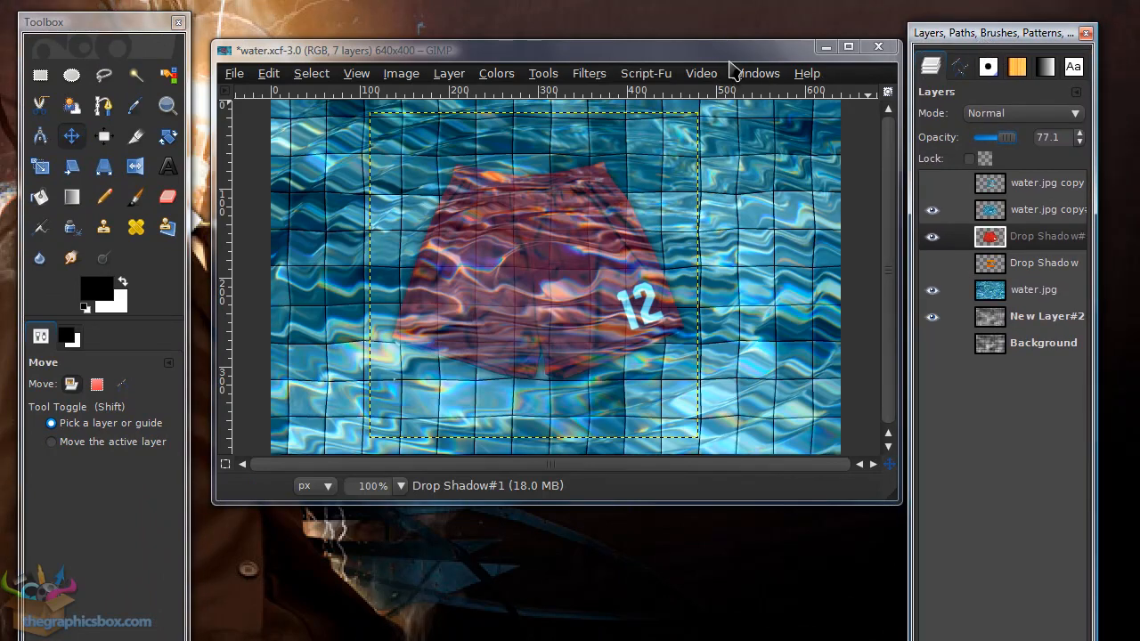
Step: Enlarge the finished water.xcf example's window and switch its layer visibility from the red shorts to the orange TGB logo version
drag(730, 62, 726, 49)
click(1069, 344)
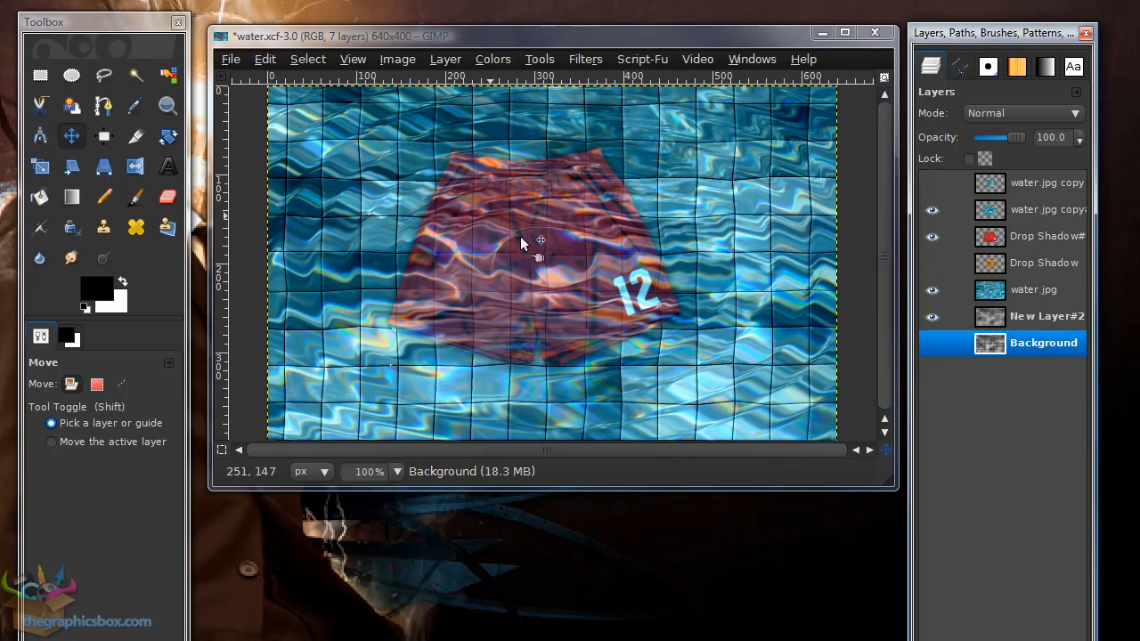
drag(694, 487, 695, 533)
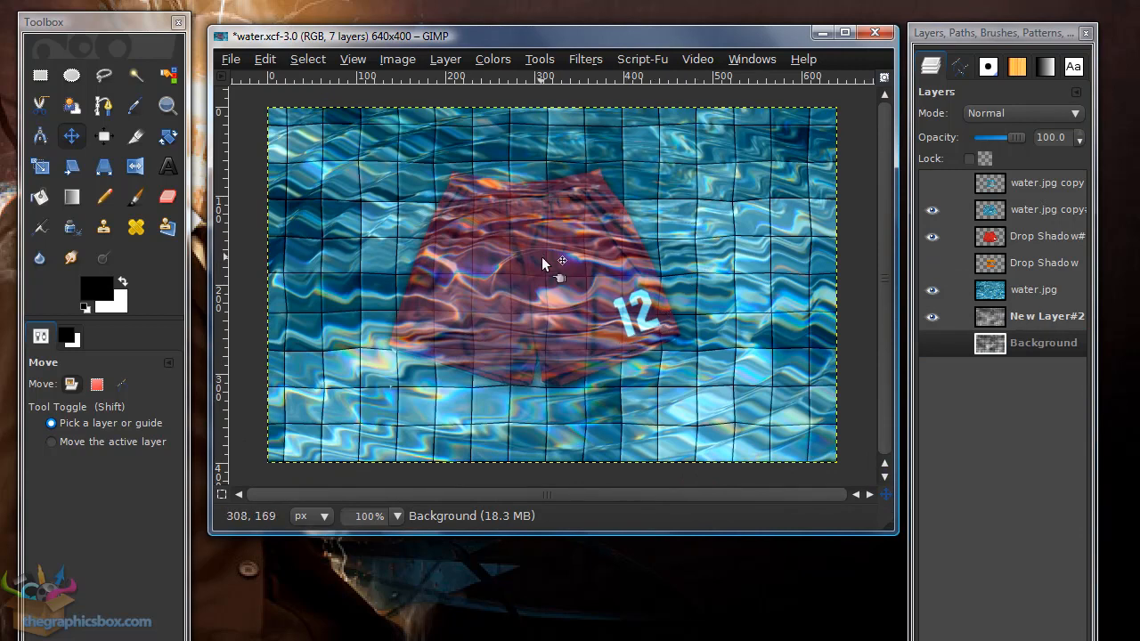
click(932, 209)
click(932, 263)
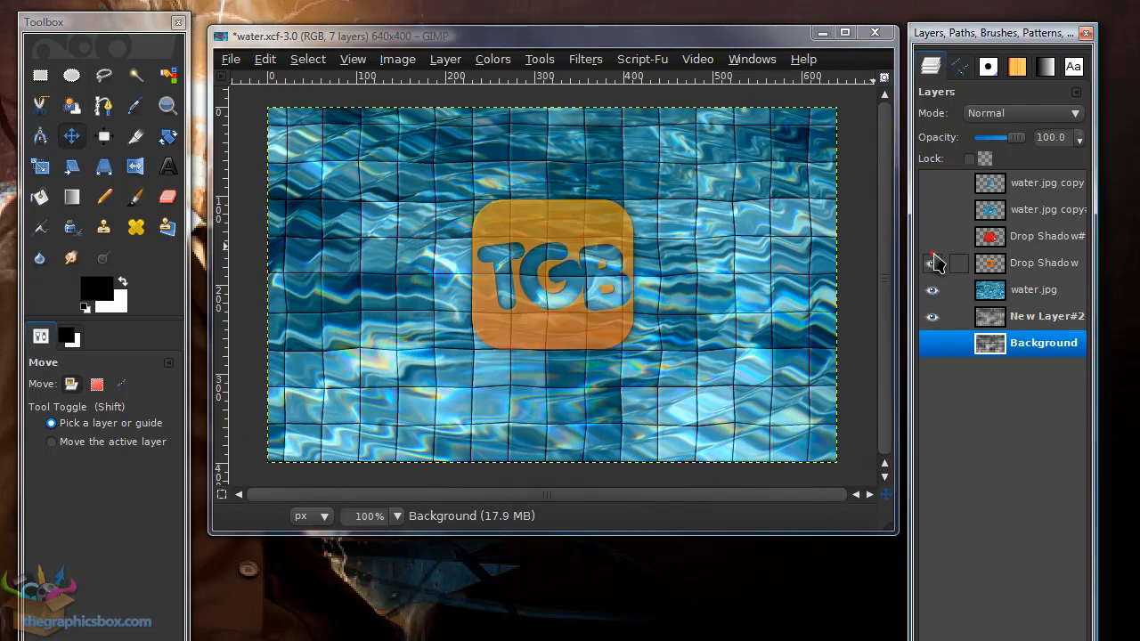
click(933, 184)
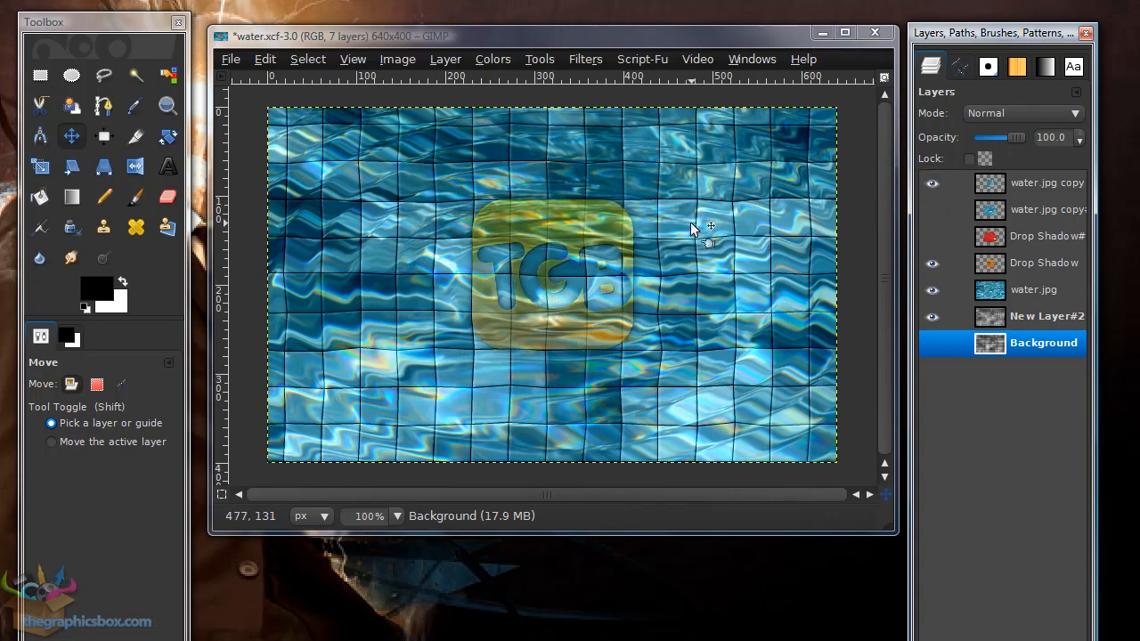
Step: Create a new blank 640x400 pixel image with a white background
click(241, 61)
click(247, 77)
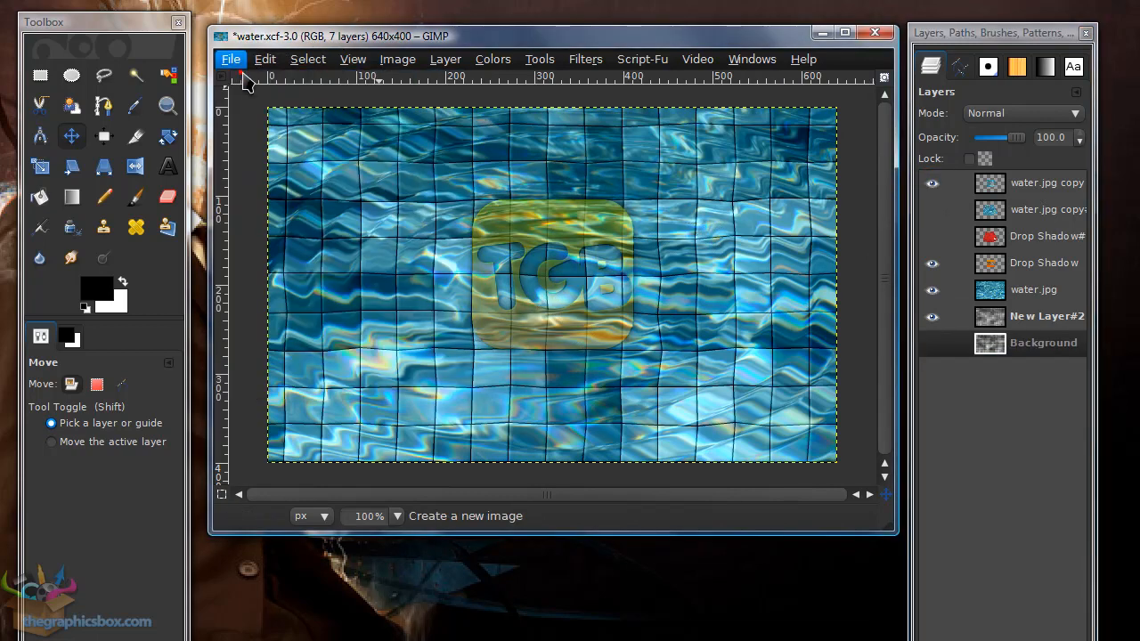
click(595, 298)
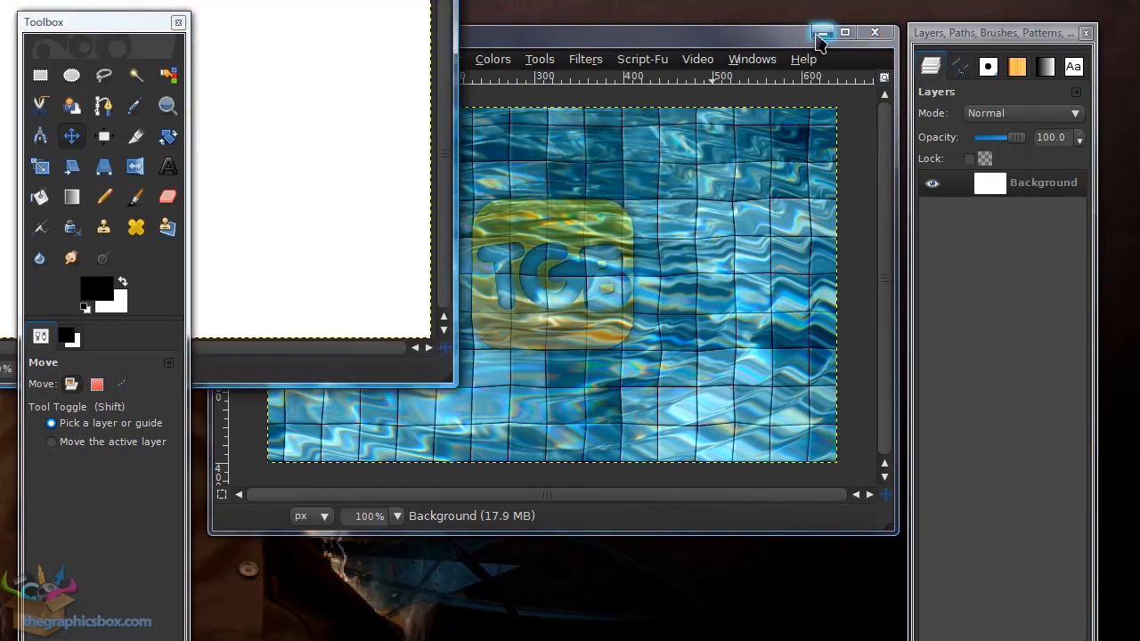
Step: Minimize the water.xcf window, then center the new blank image's window and enlarge it so the whole canvas fits
click(814, 34)
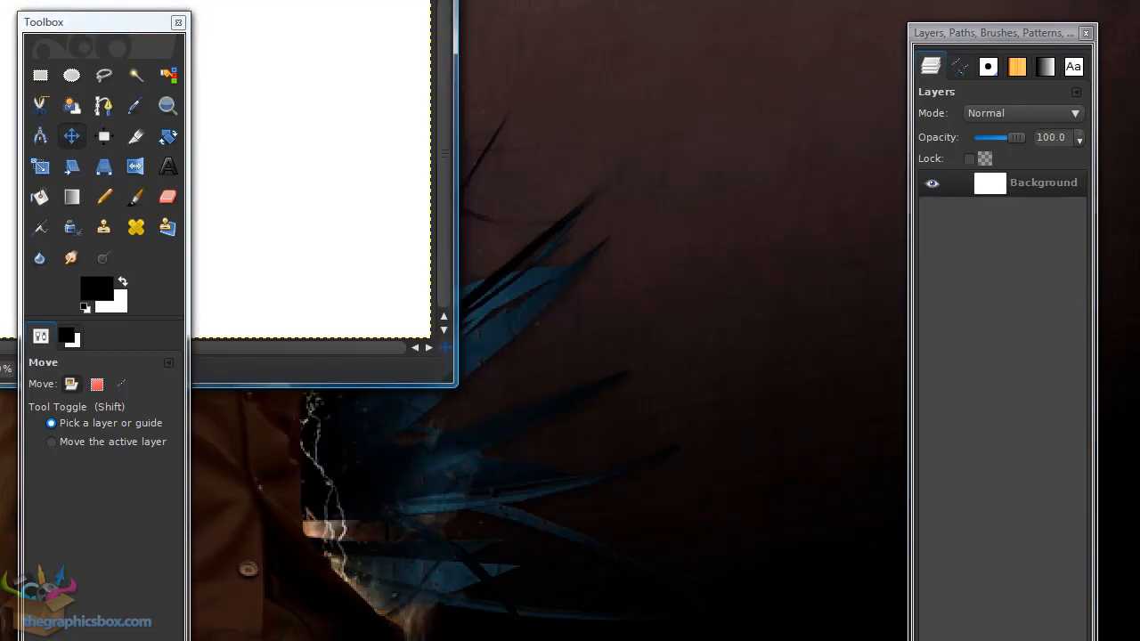
drag(26, 0, 418, 48)
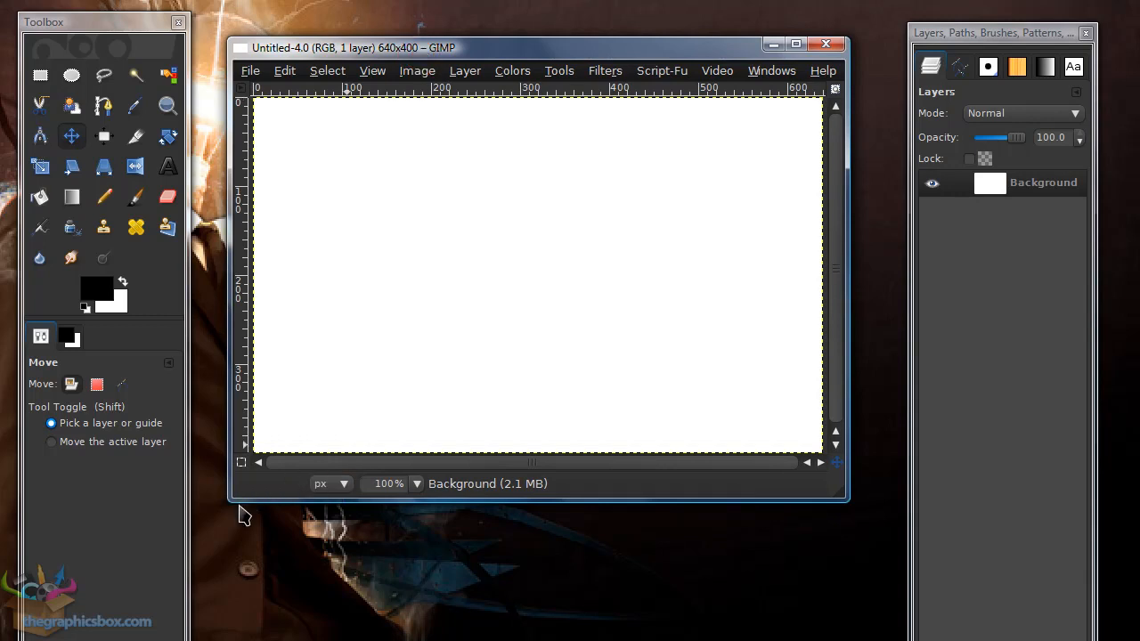
drag(232, 503, 210, 549)
drag(630, 55, 642, 40)
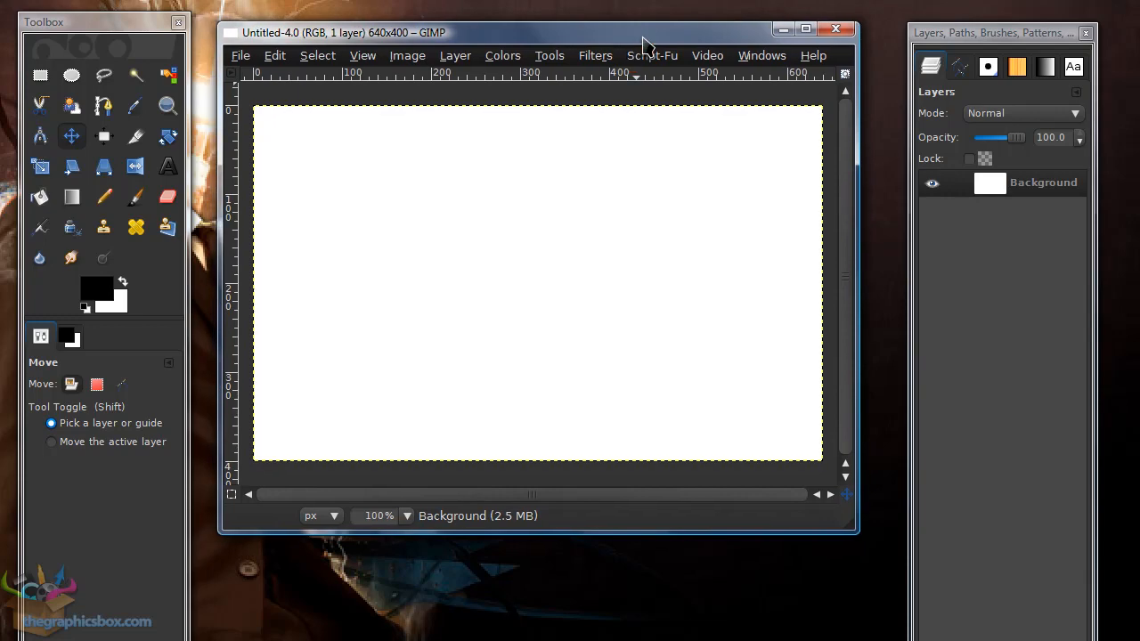
Step: Render Solid Noise on the background with random seed 0, detail 1, and X and Y size 4.0
click(595, 55)
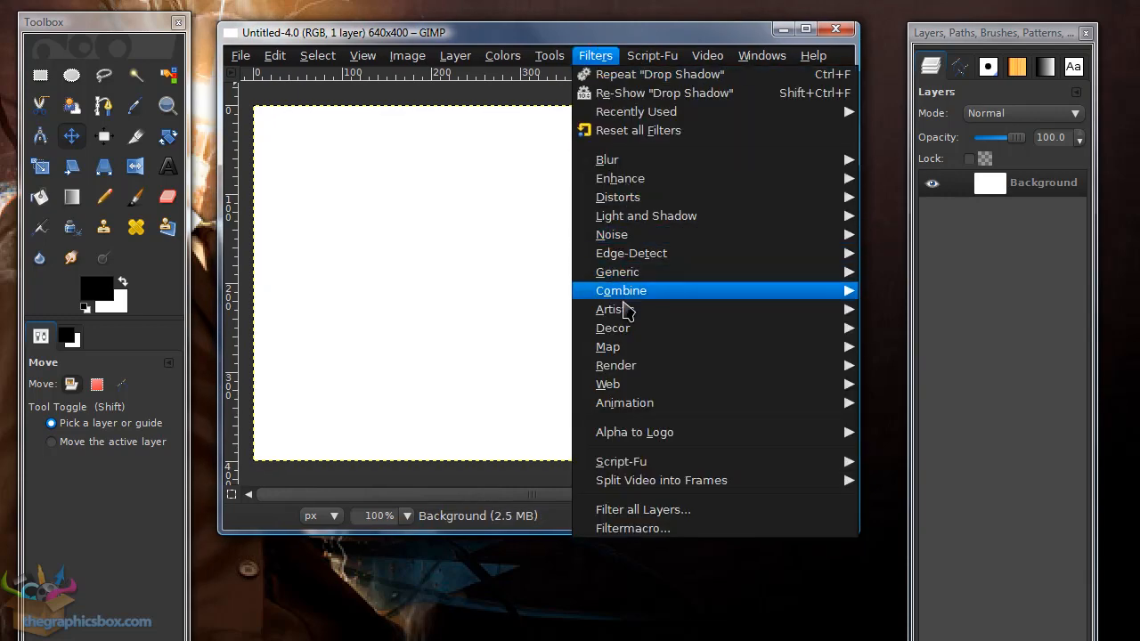
mouse_move(623, 361)
mouse_move(878, 364)
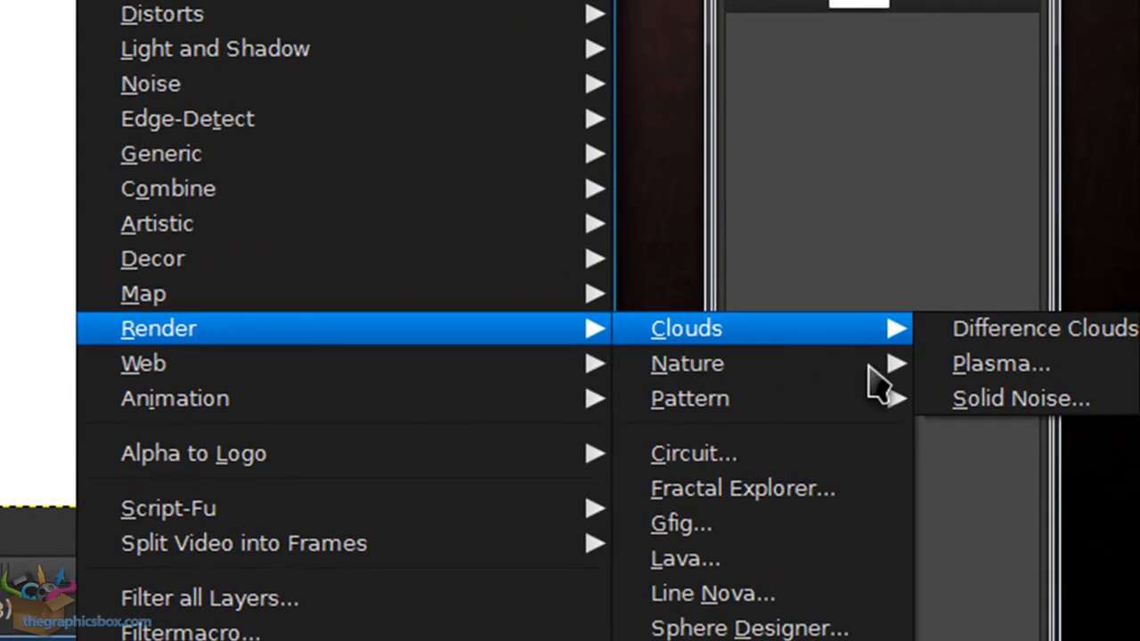
click(1038, 403)
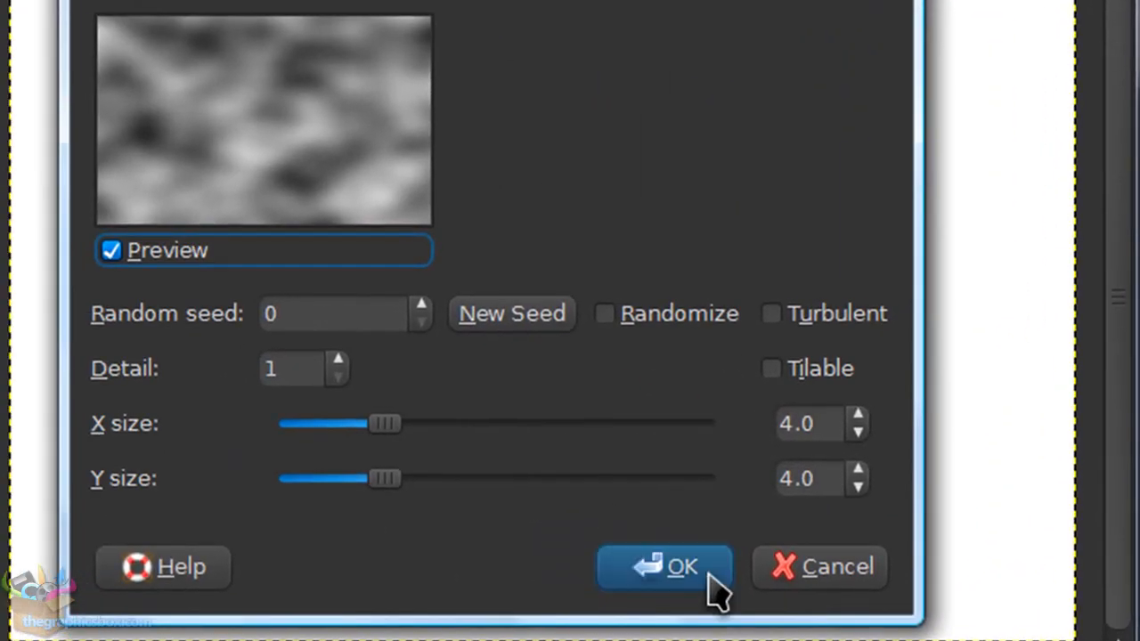
click(175, 438)
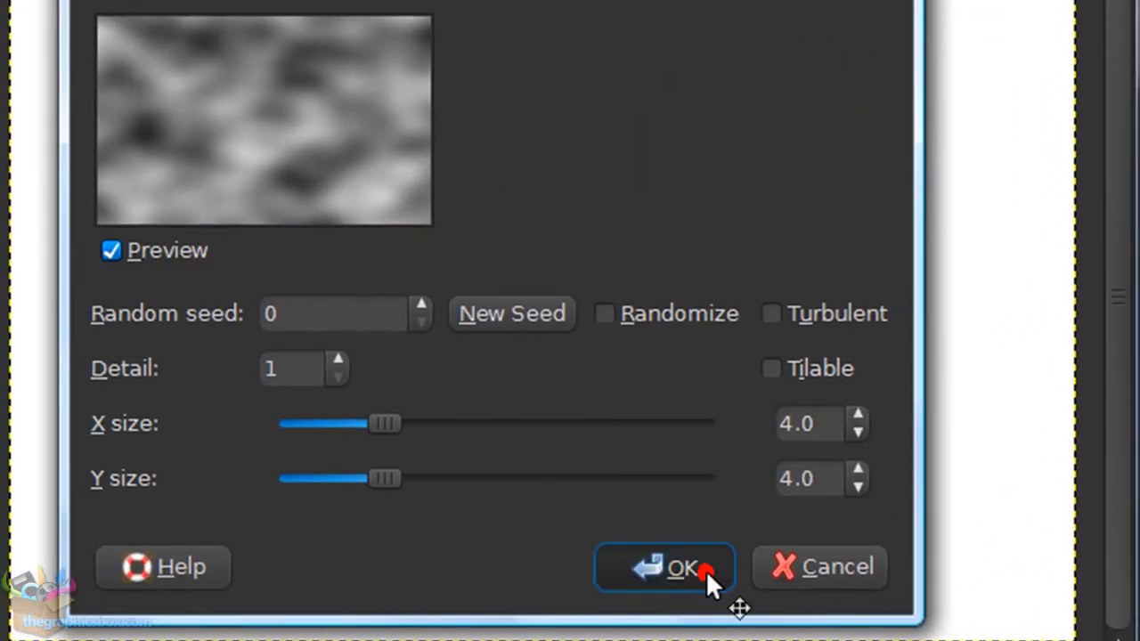
Step: Start the Mosaic distortion filter on the noise, with Squares as tiling primitives and a tile size of 45.0
click(160, 31)
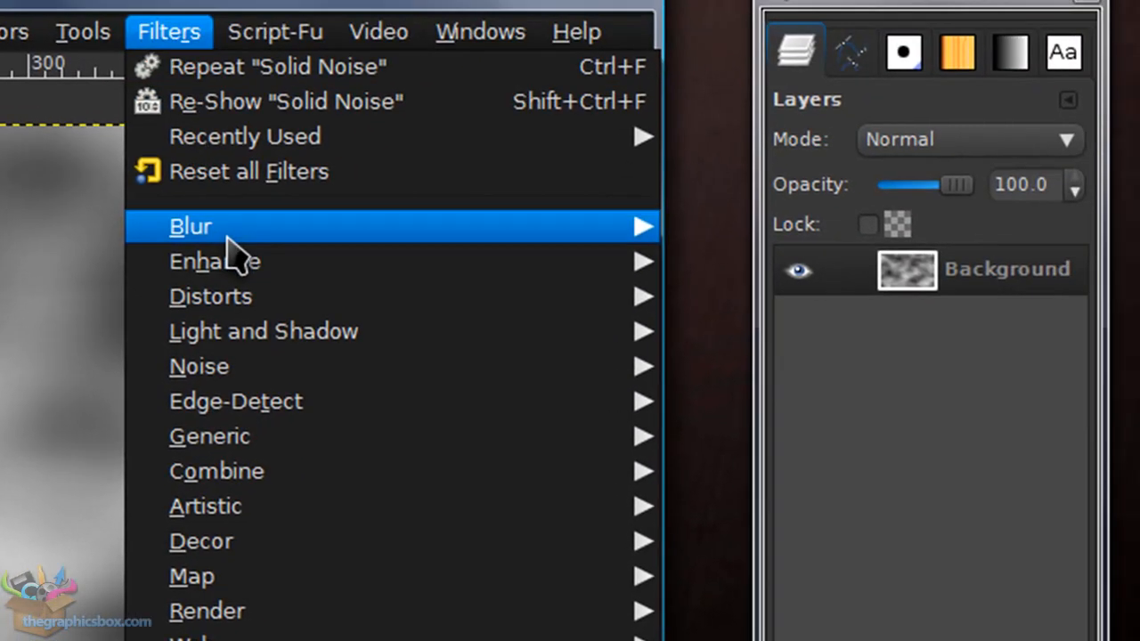
mouse_move(222, 311)
click(756, 559)
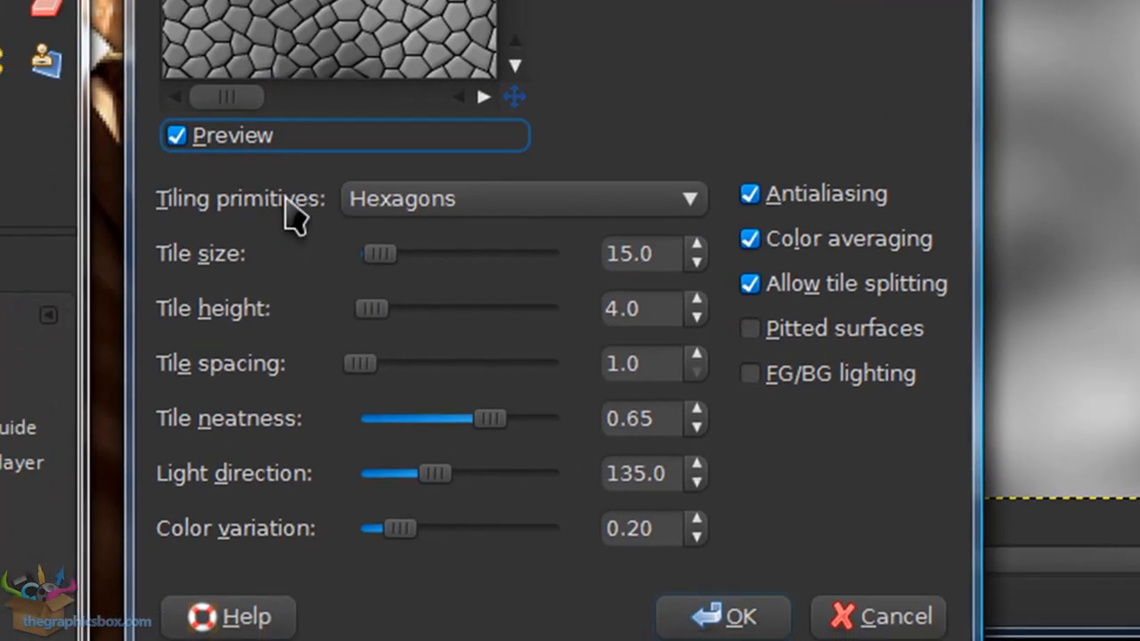
click(383, 203)
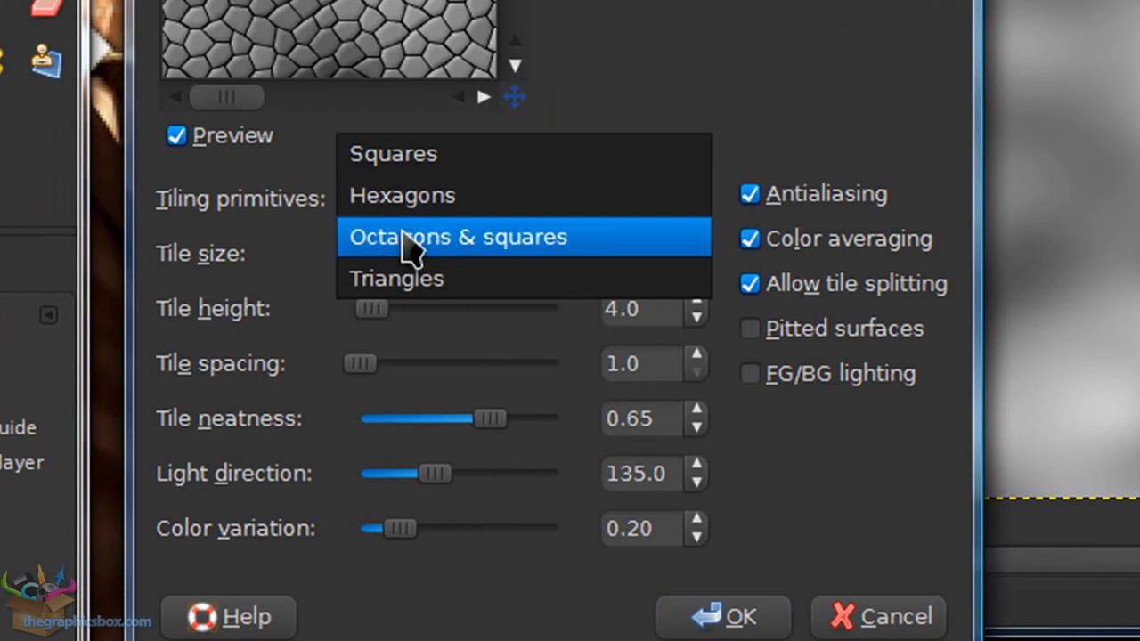
click(471, 144)
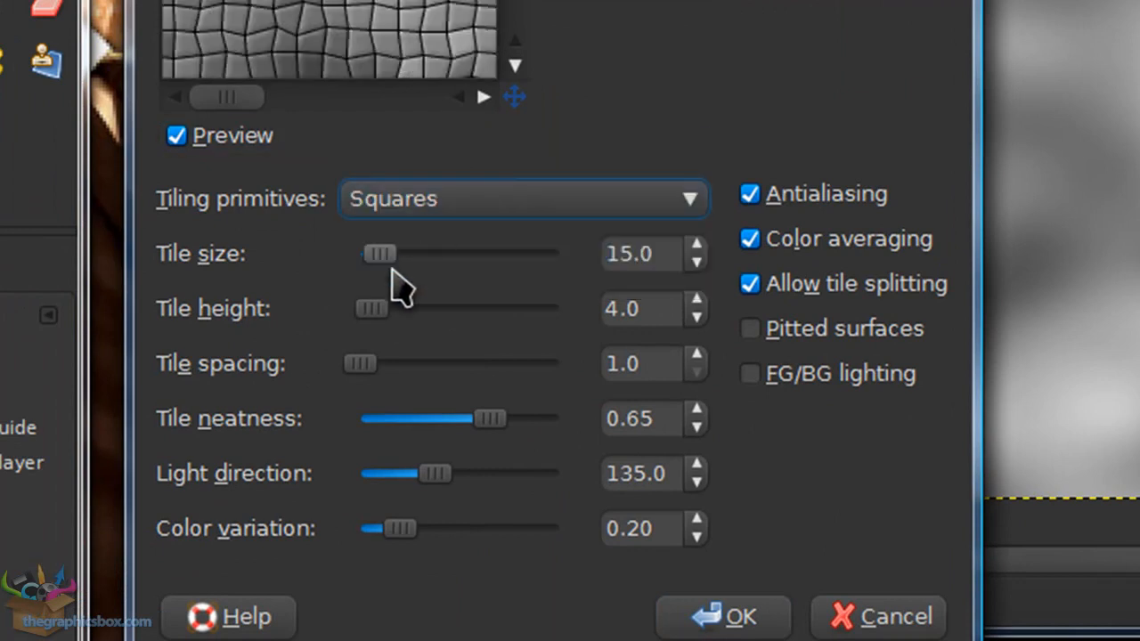
drag(389, 260, 428, 260)
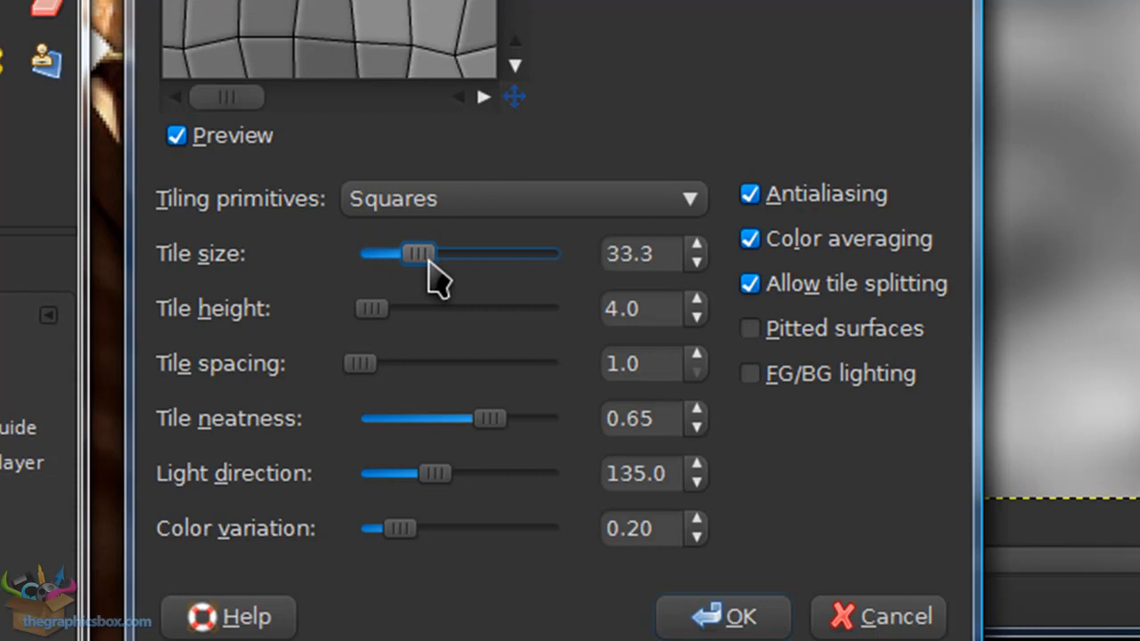
drag(428, 262, 455, 264)
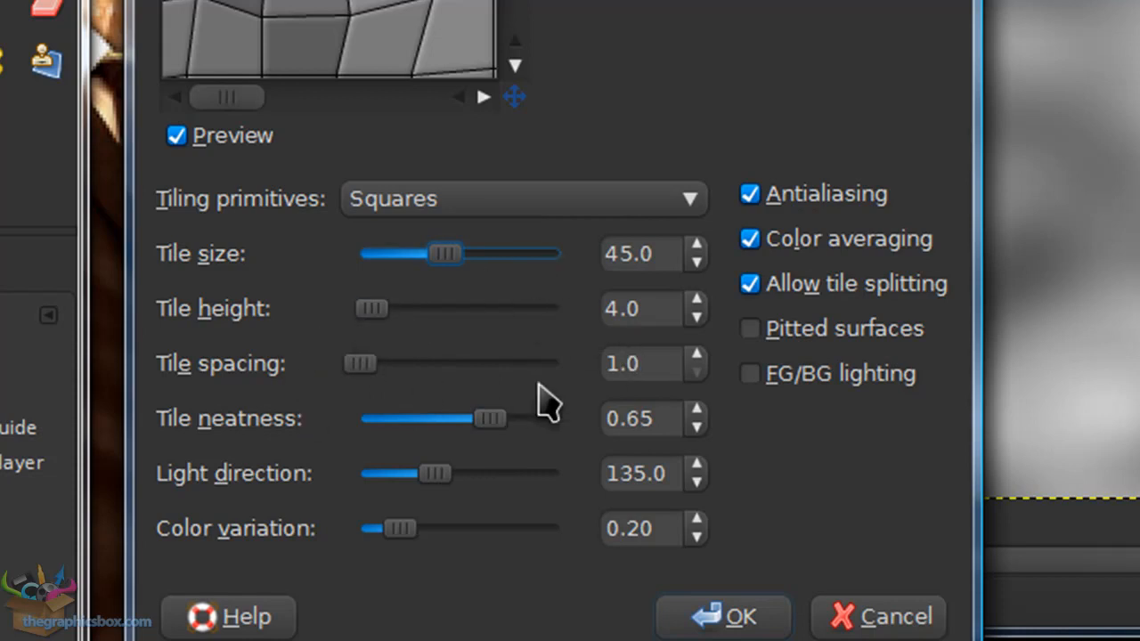
Step: Set the mosaic's tile neatness to 0.85 and apply the filter to the background
drag(494, 424, 539, 420)
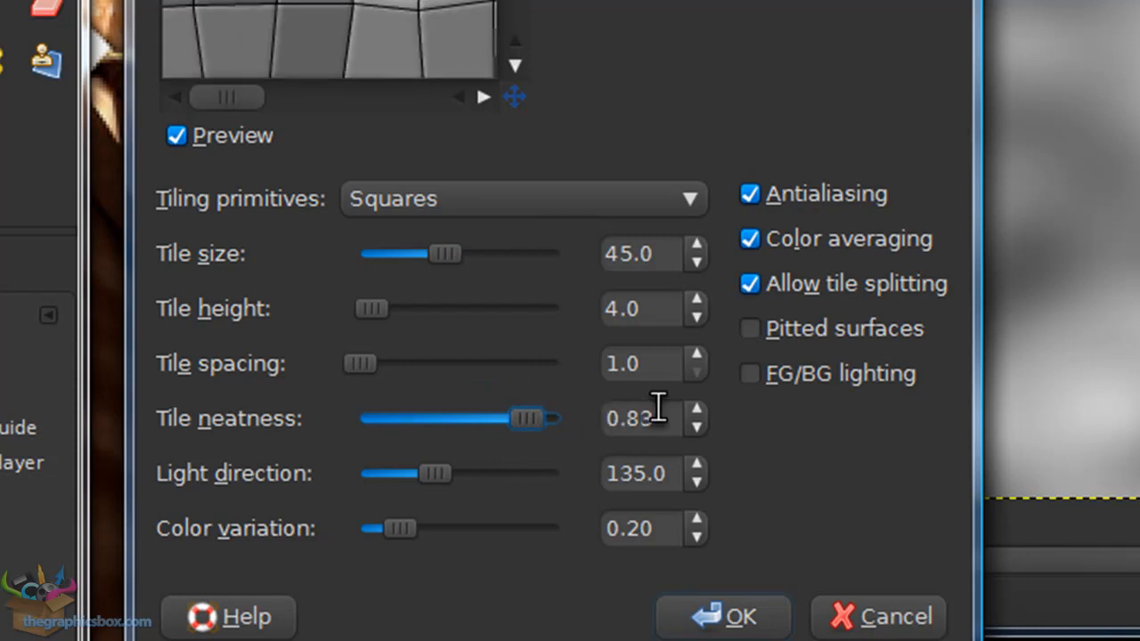
click(697, 409)
click(698, 409)
click(698, 427)
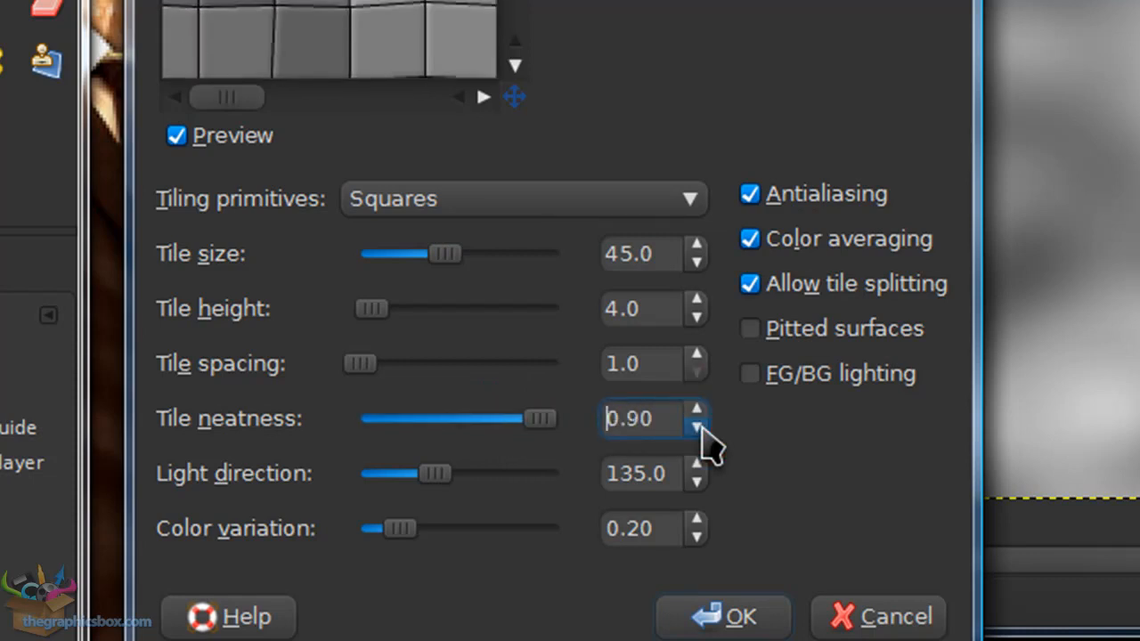
click(699, 428)
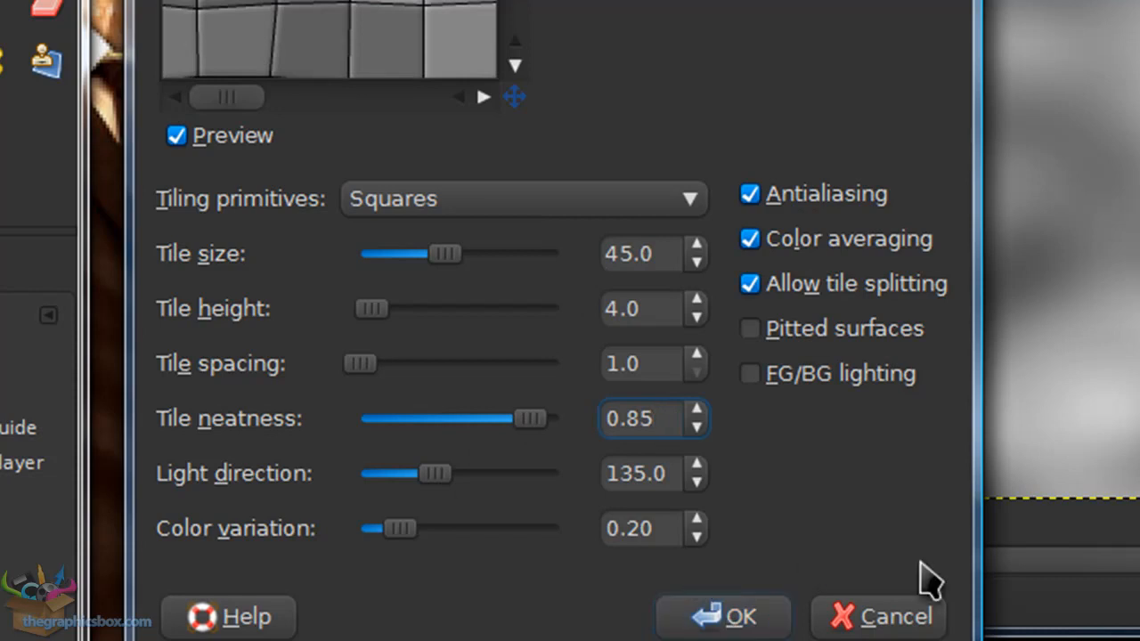
click(774, 632)
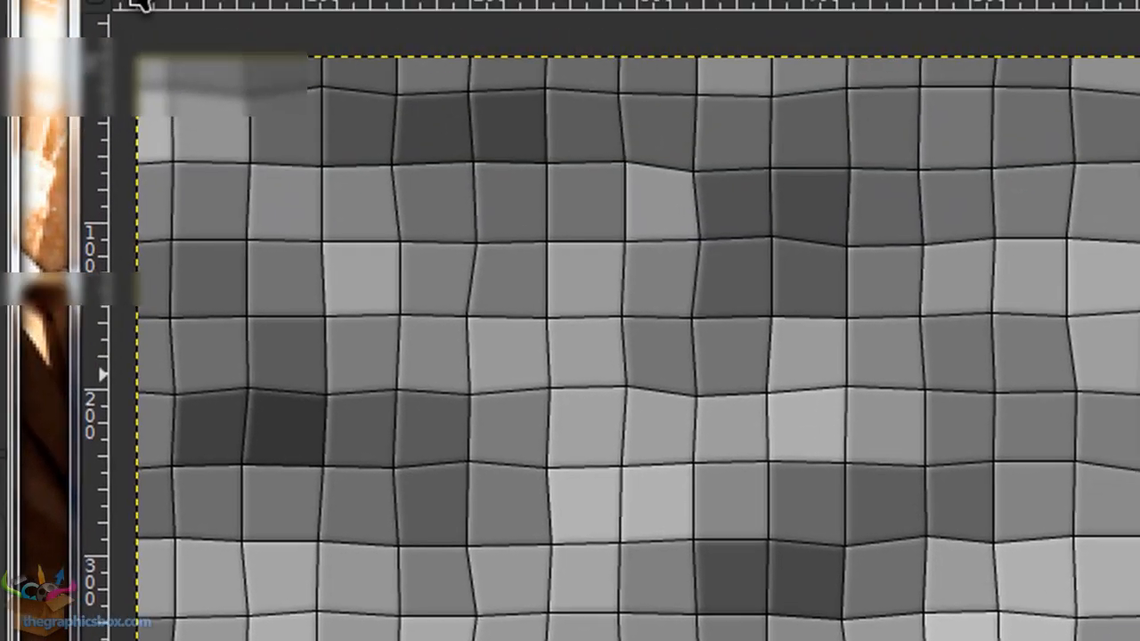
Step: Open the water.jpg picture as a new layer above the mosaic background
click(80, 45)
click(172, 190)
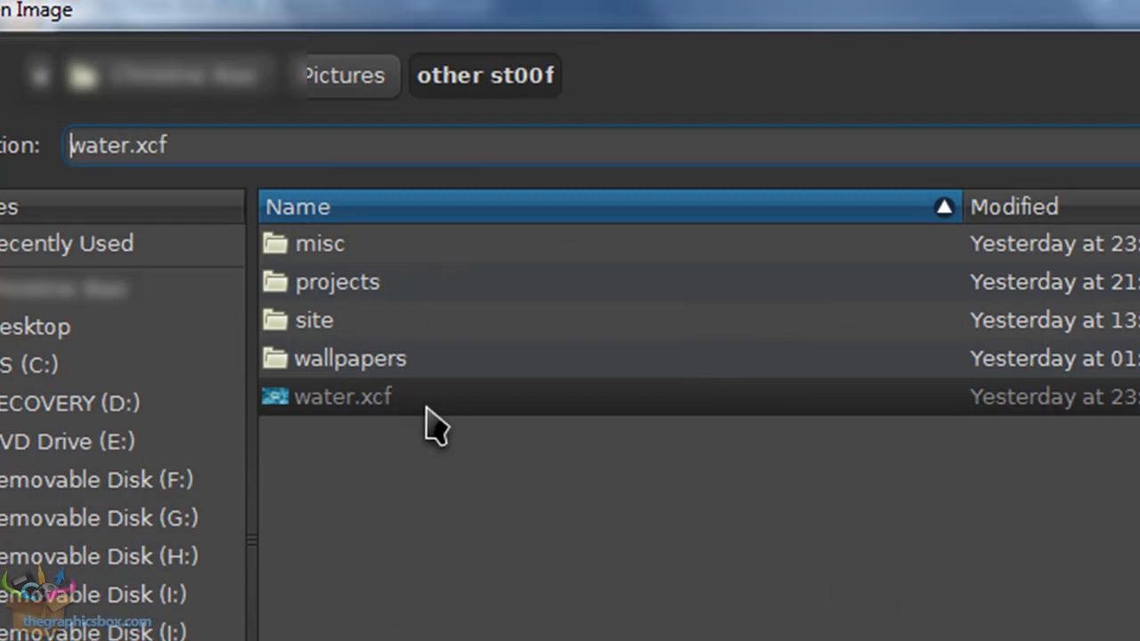
double_click(427, 408)
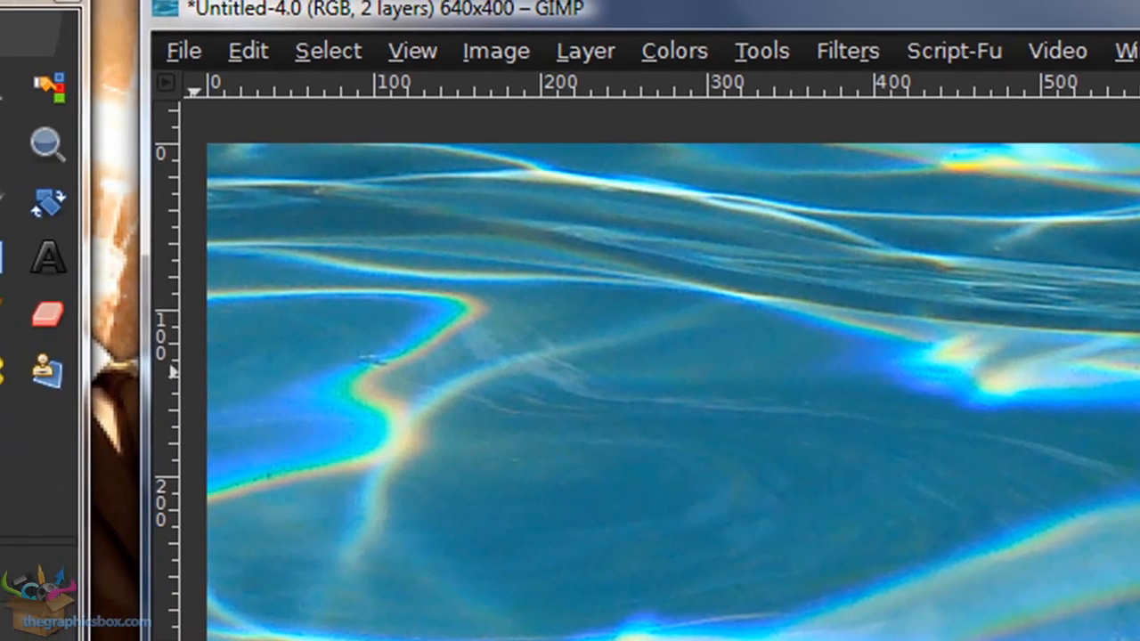
Step: Scale the oversized water.jpg layer down in two passes and move it over the middle of the canvas
click(56, 278)
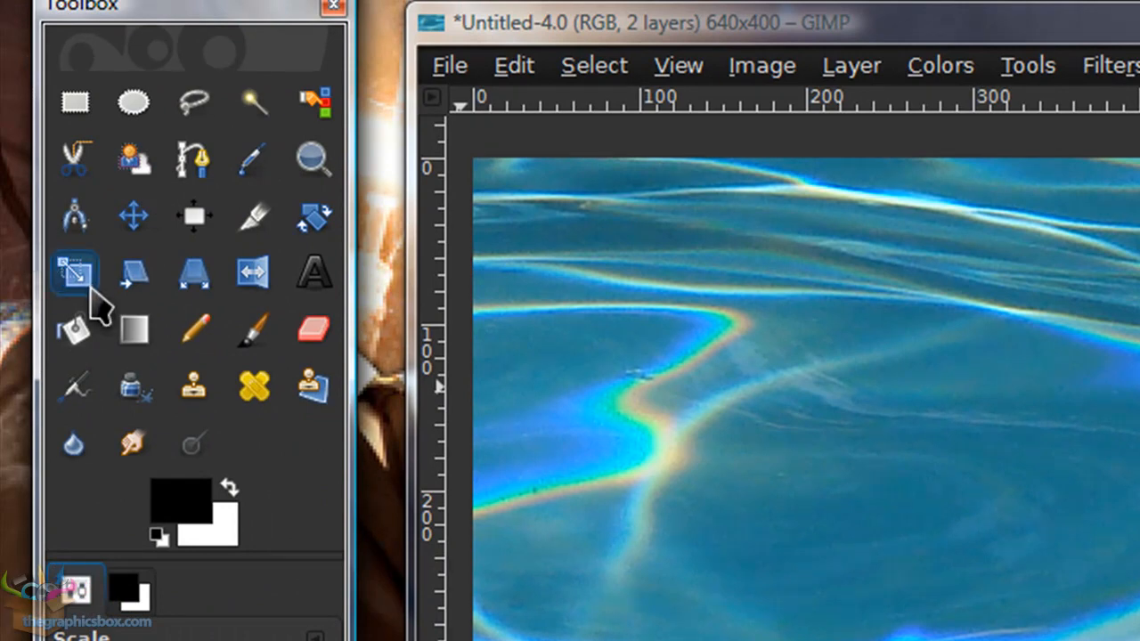
click(531, 239)
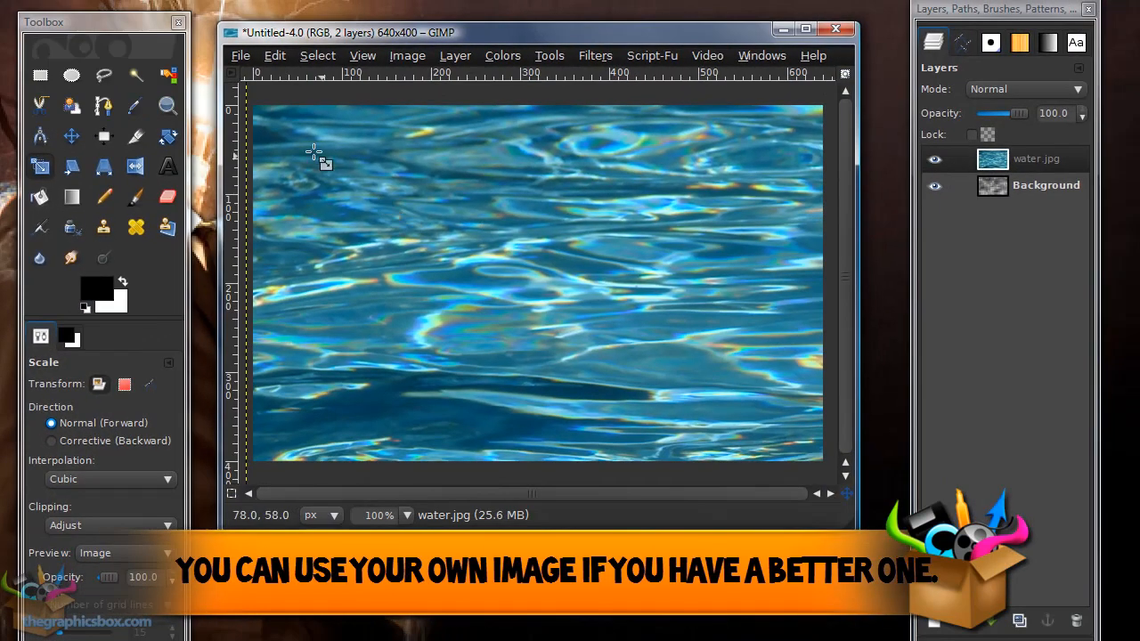
drag(570, 232, 561, 324)
click(65, 90)
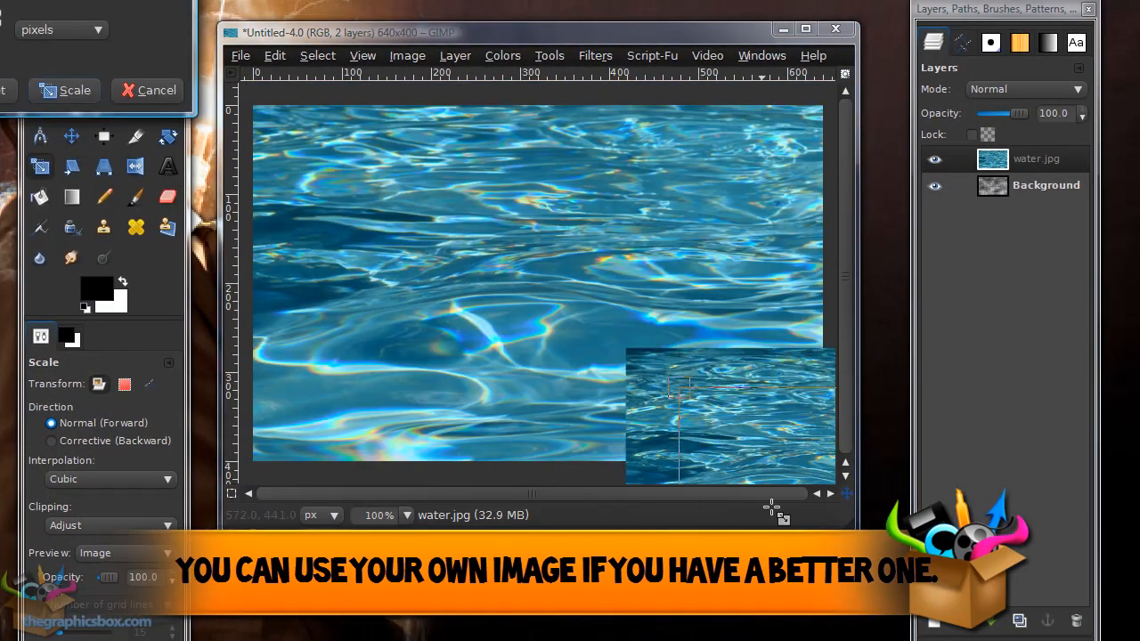
drag(623, 344, 522, 267)
click(65, 90)
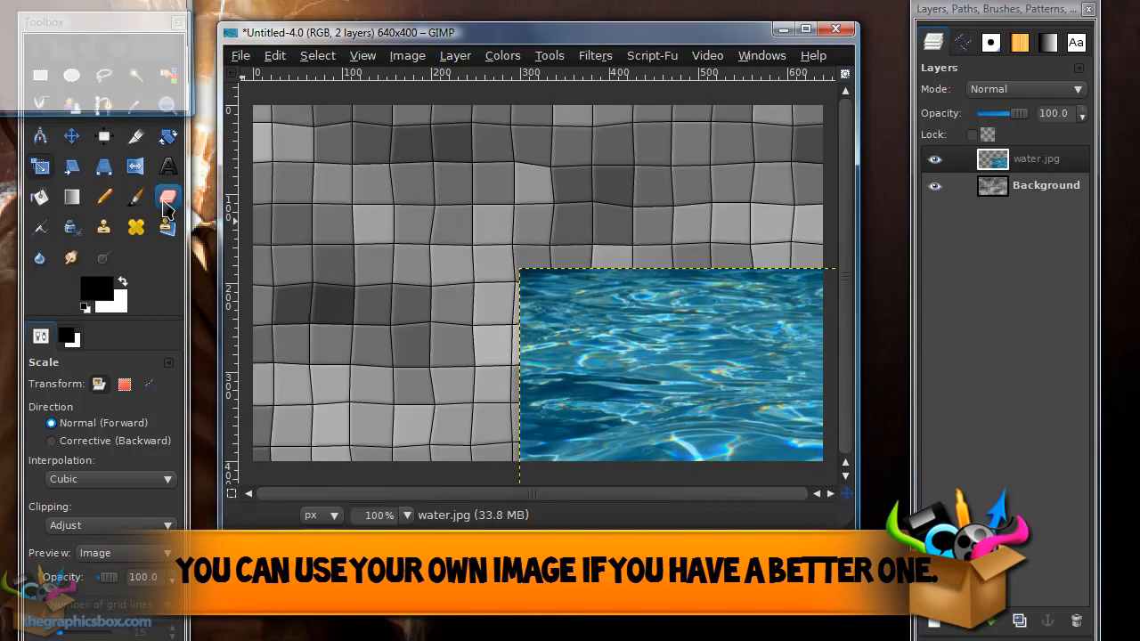
click(71, 135)
drag(748, 363, 509, 179)
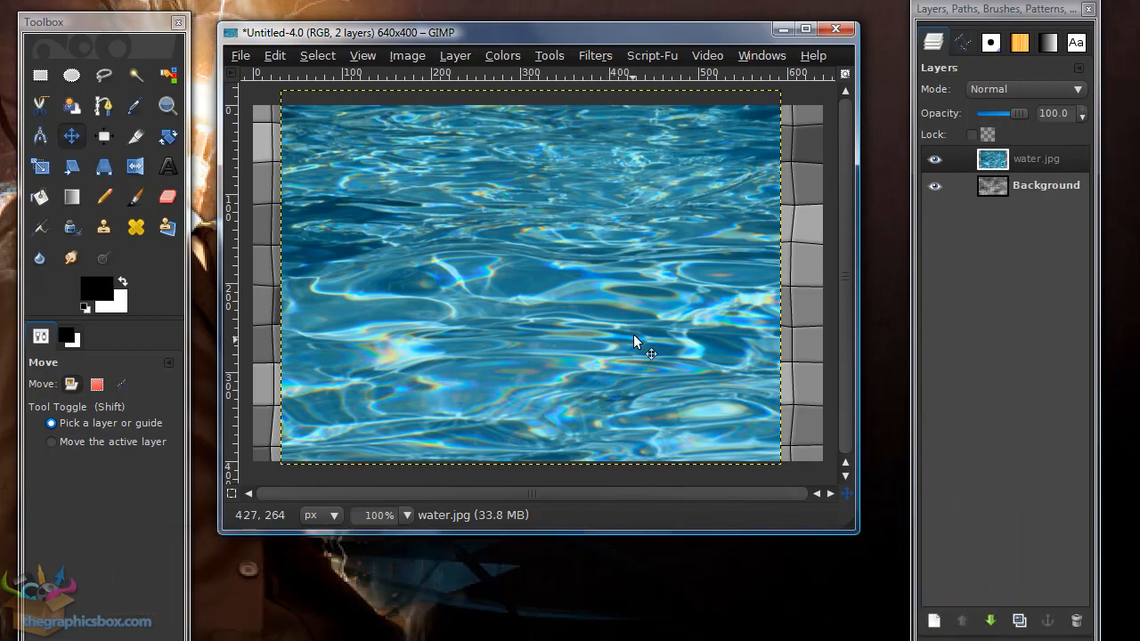
Step: Stretch the water.jpg layer past the canvas's side and lower edges, and fit the layer boundary to the image size
click(40, 167)
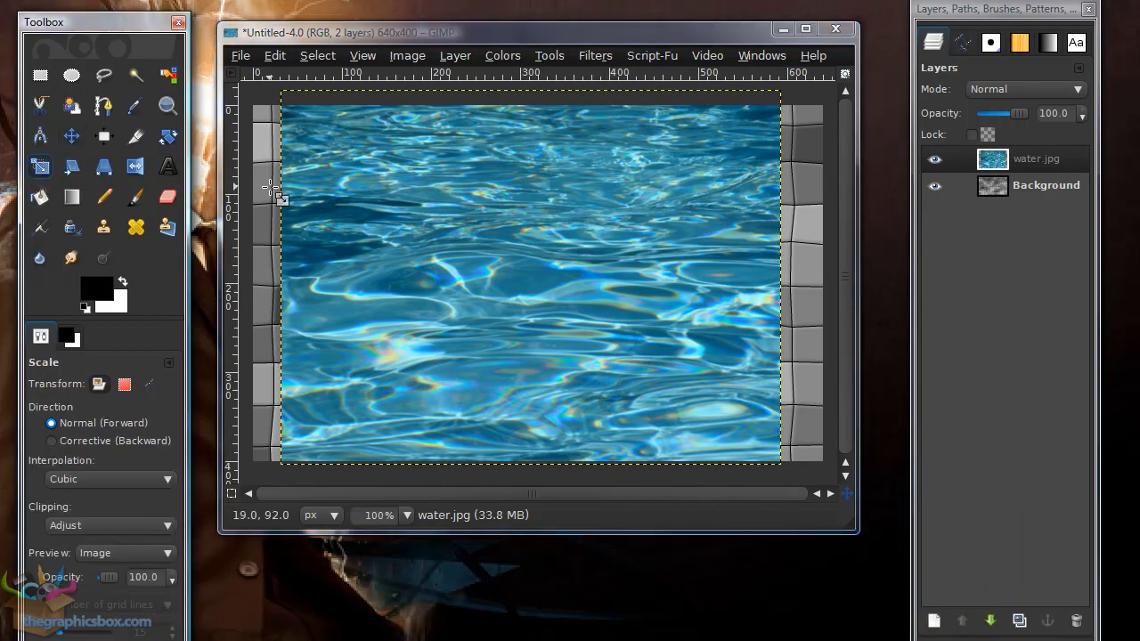
click(319, 199)
drag(283, 277, 241, 277)
drag(773, 275, 836, 281)
drag(539, 465, 537, 491)
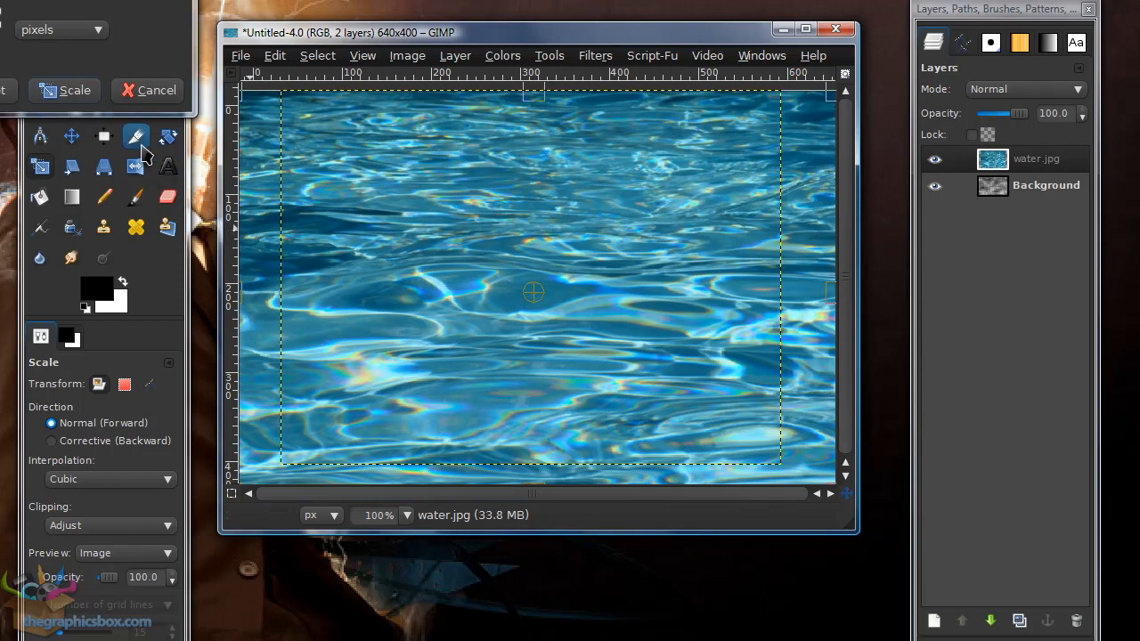
click(70, 90)
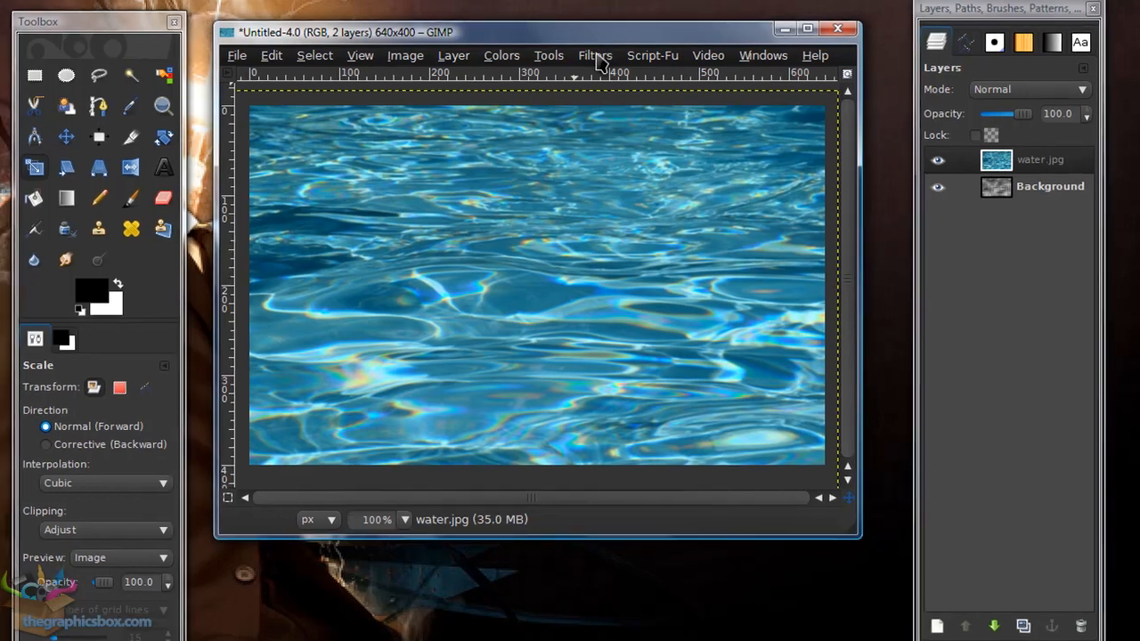
click(455, 56)
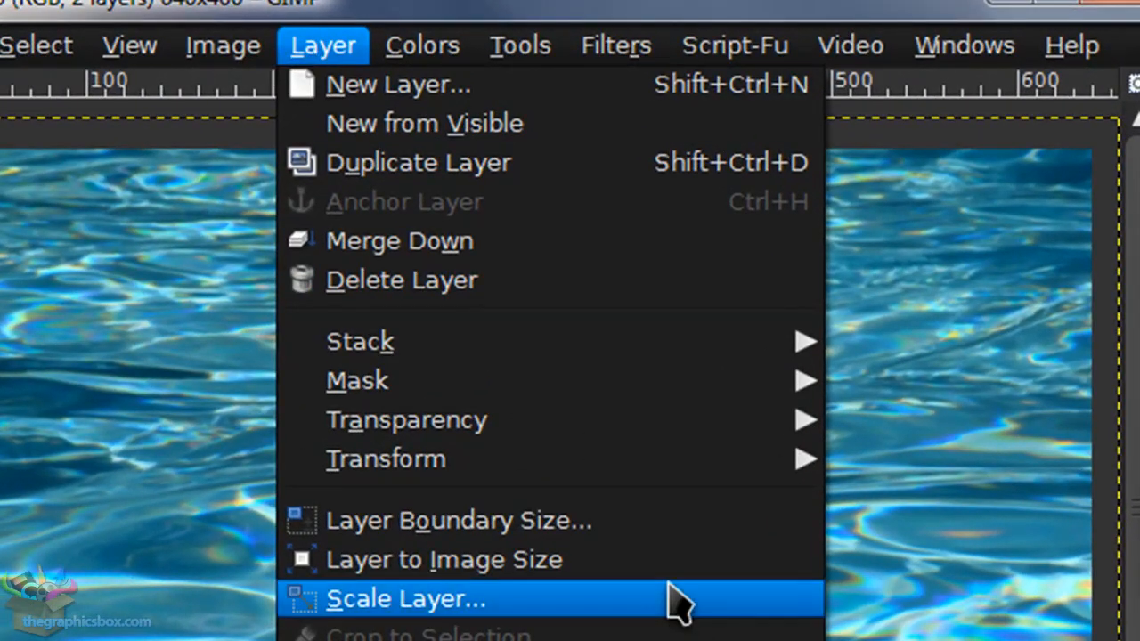
click(670, 561)
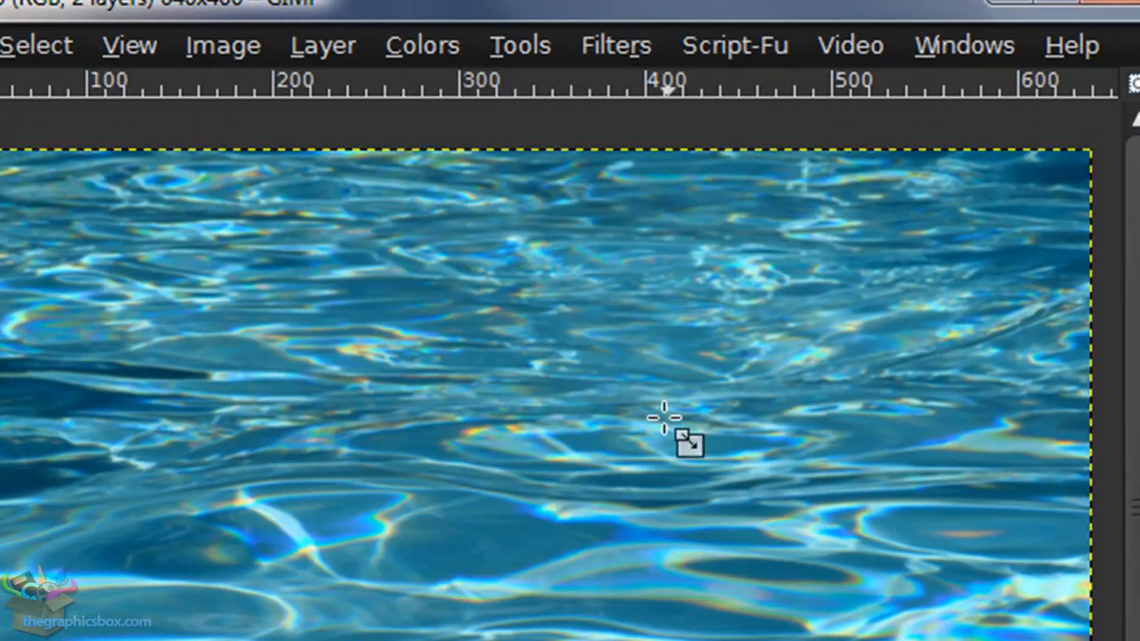
Step: Apply the Waves distortion in Smear mode to the water.jpg layer, with amplitude 10.01, phase 0 and wavelength 31.57
click(622, 66)
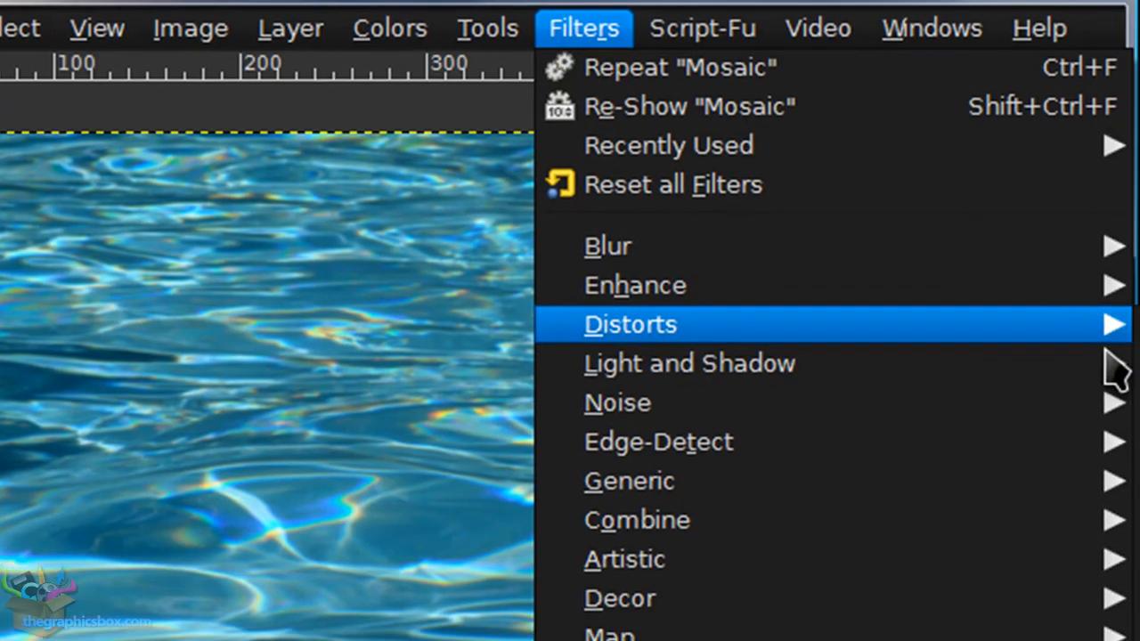
mouse_move(1104, 342)
click(690, 616)
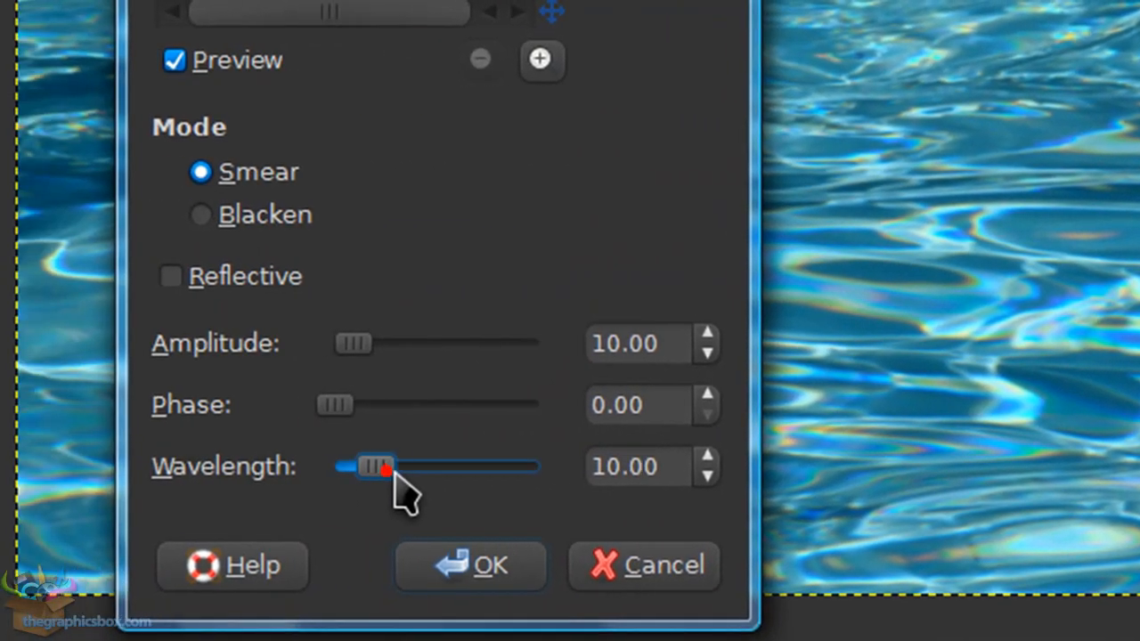
drag(397, 470, 479, 478)
mouse_move(383, 344)
mouse_down()
mouse_move(395, 348)
mouse_move(376, 350)
mouse_up()
click(363, 348)
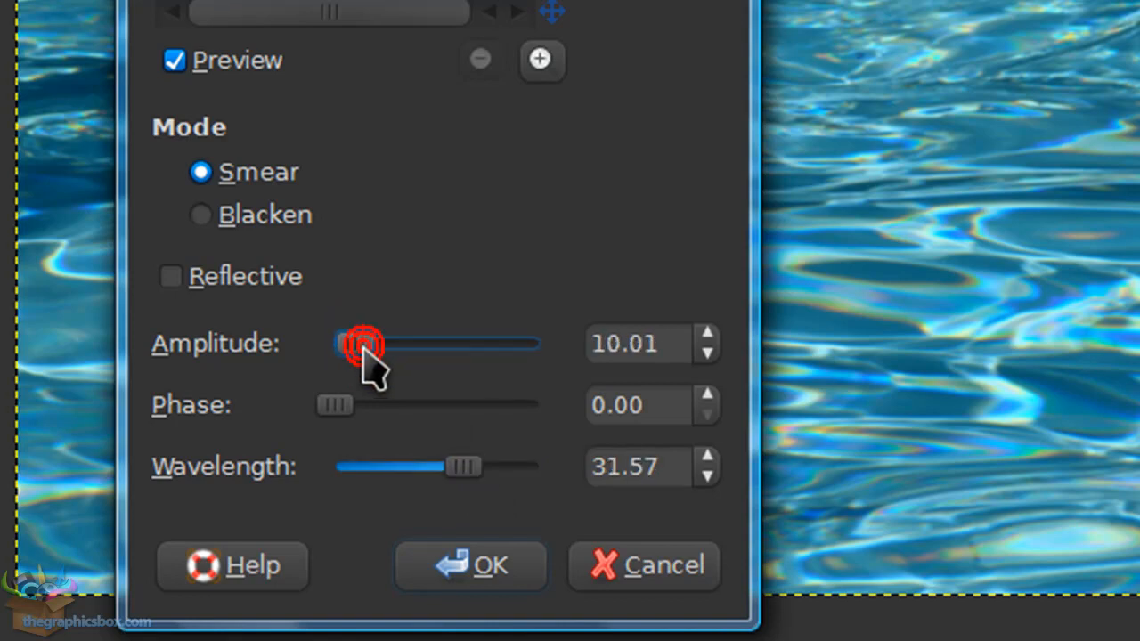
click(485, 570)
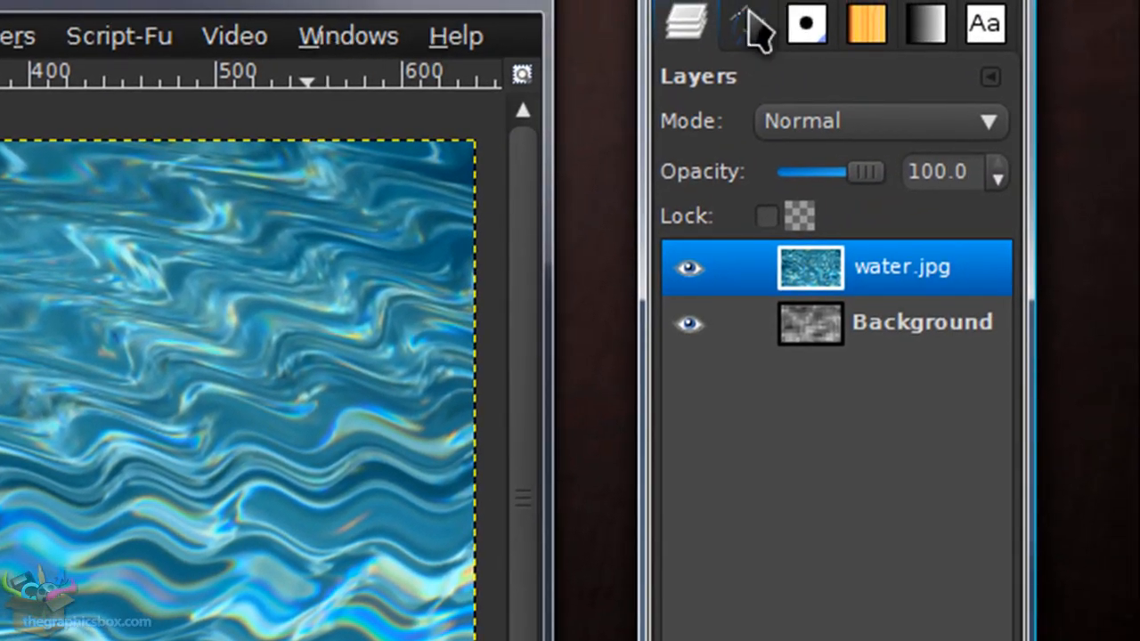
Step: Set the water.jpg layer's blend mode to Grain merge and paste the copied box logo as a new layer above it
click(827, 138)
click(841, 640)
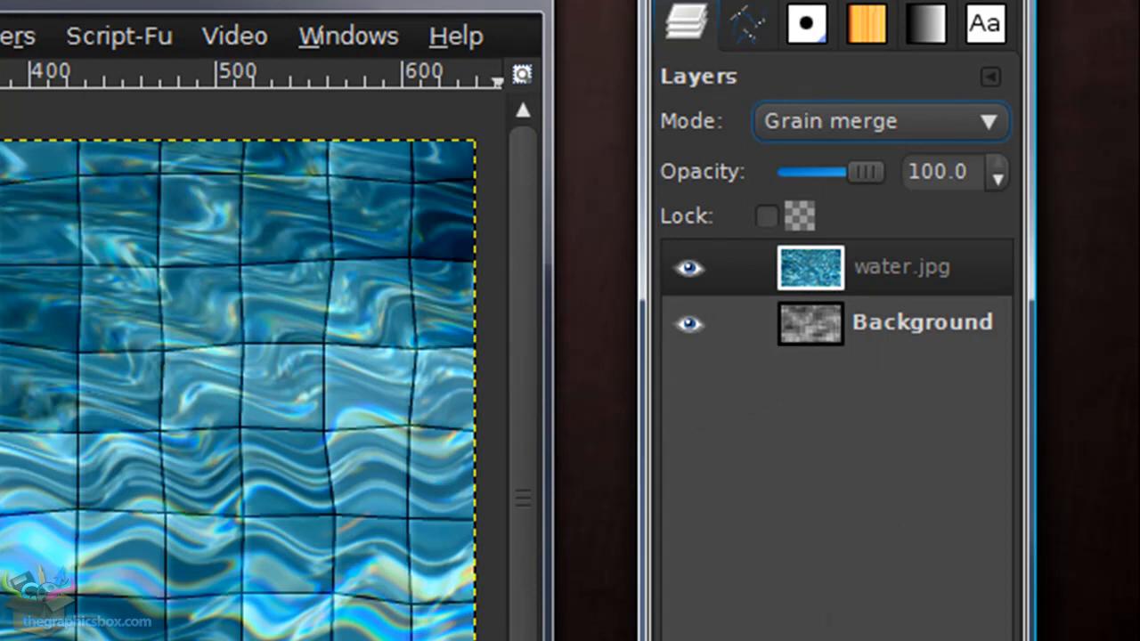
key(ctrl+shift+n)
key(Return)
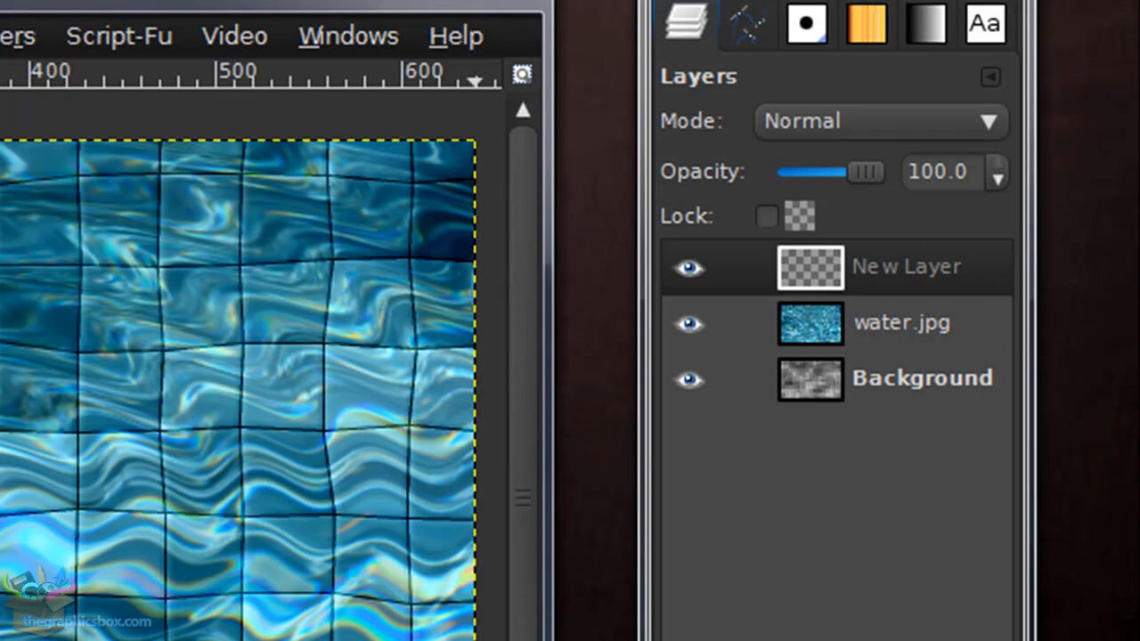
key(ctrl+v)
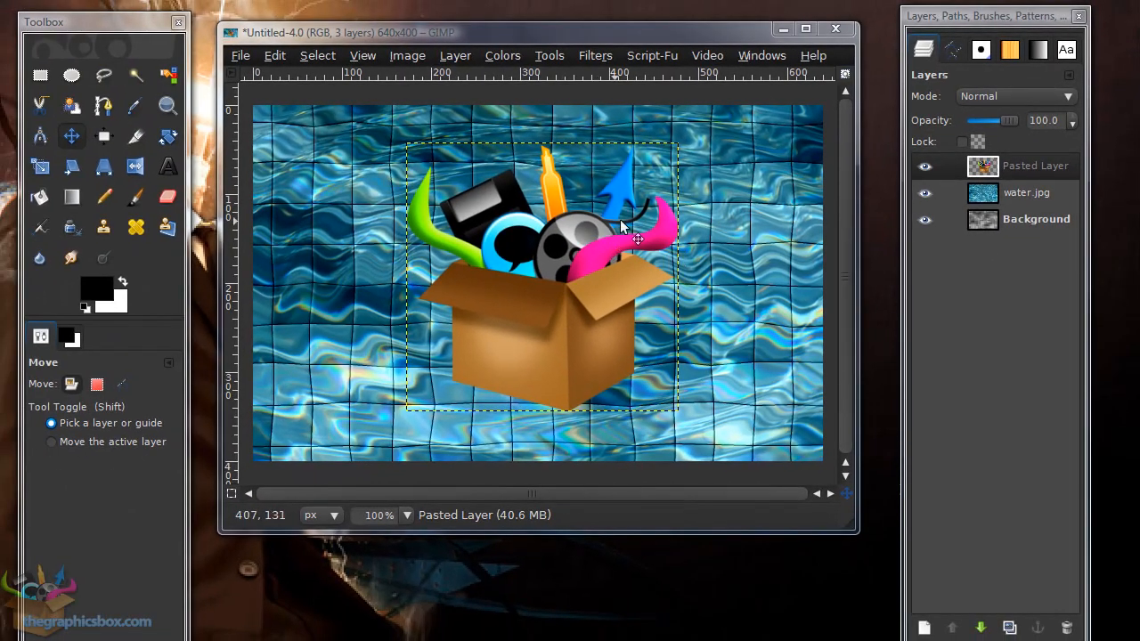
Step: Add a black drop shadow to the pasted logo layer with offsets 0 and 0, blur radius 15, opacity 80 and no resizing
click(1011, 170)
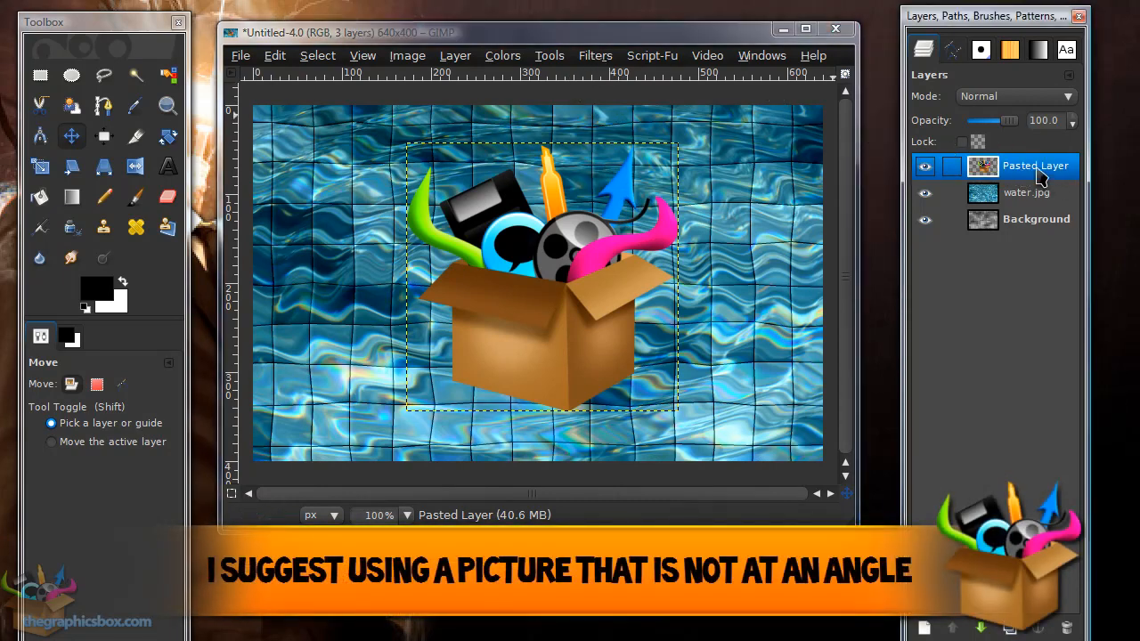
click(595, 56)
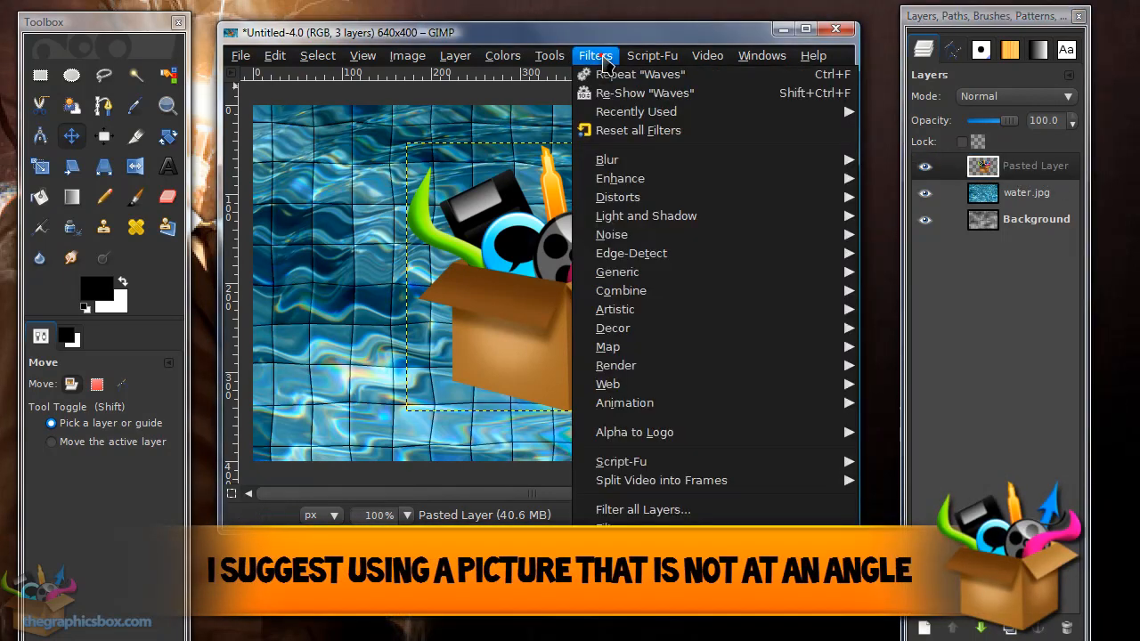
mouse_move(651, 215)
click(917, 317)
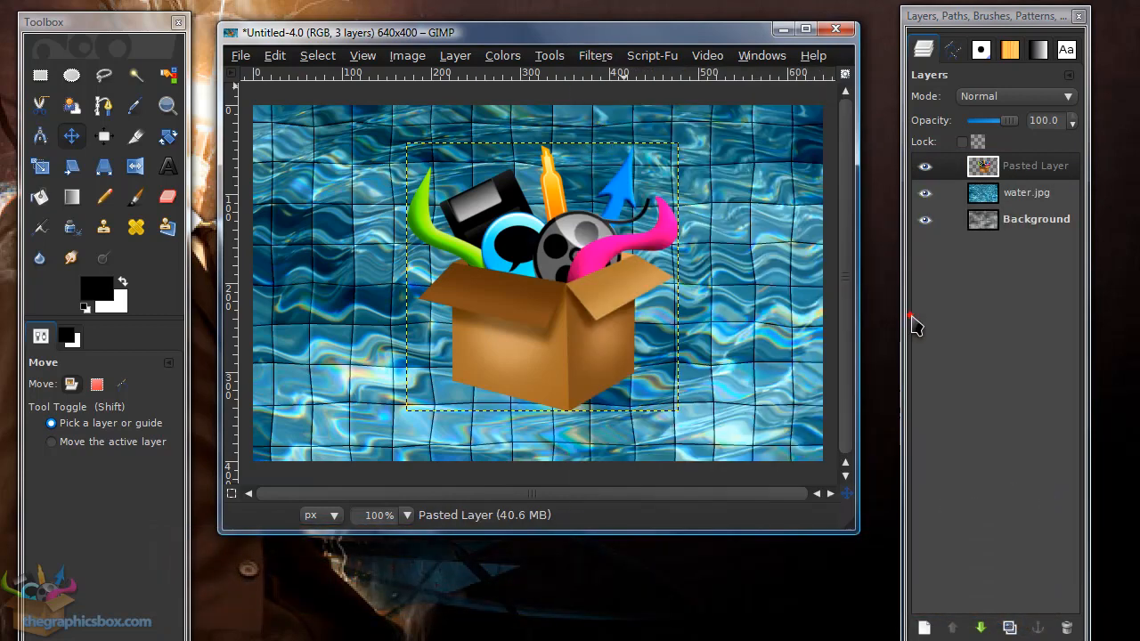
drag(156, 31, 465, 89)
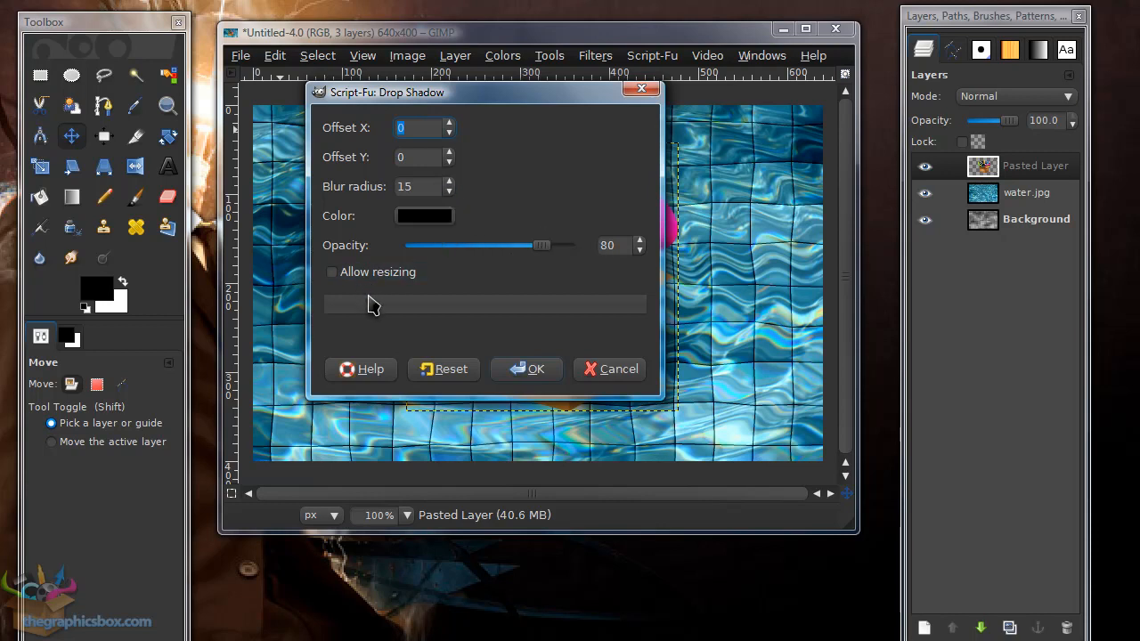
click(519, 371)
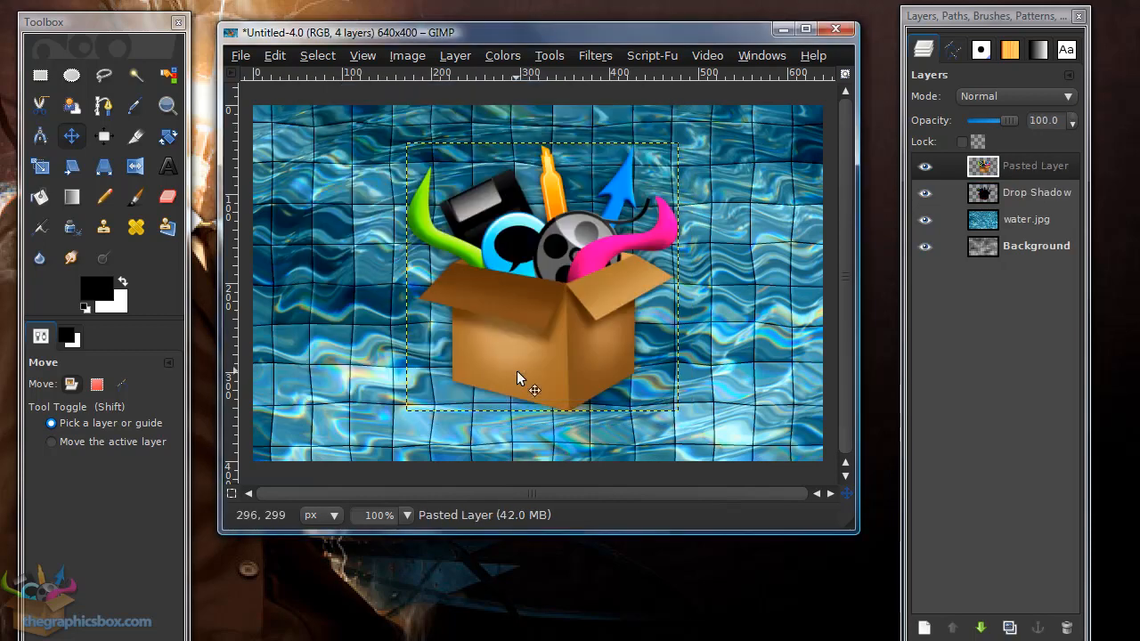
Step: Duplicate the water.jpg layer and raise the copy above the pasted logo layer to the top of the stack
click(1029, 222)
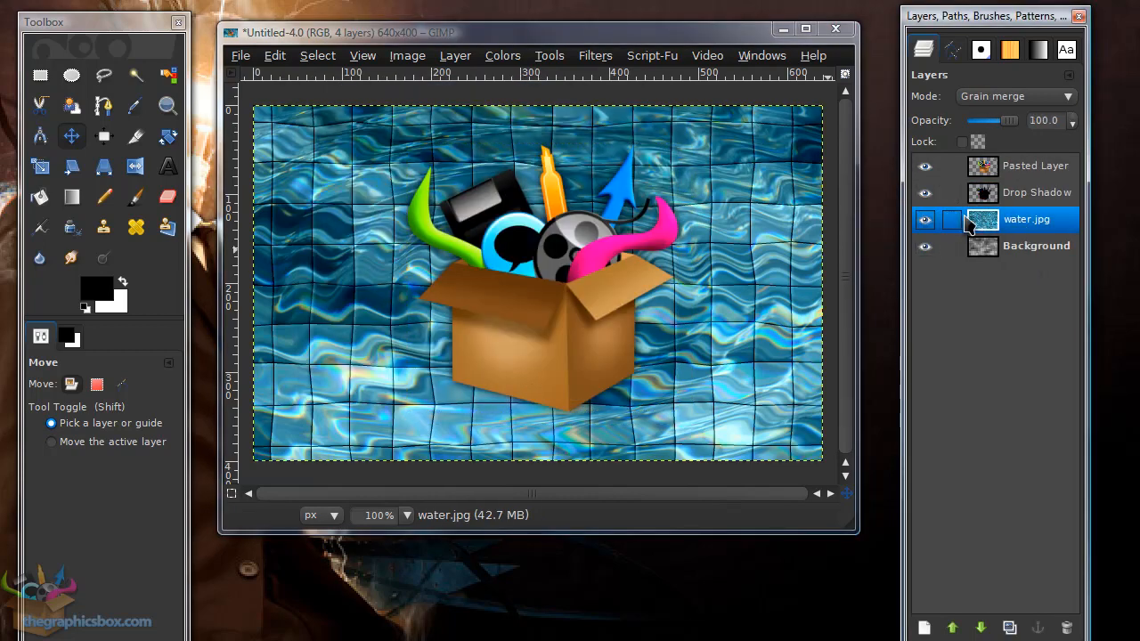
click(1012, 628)
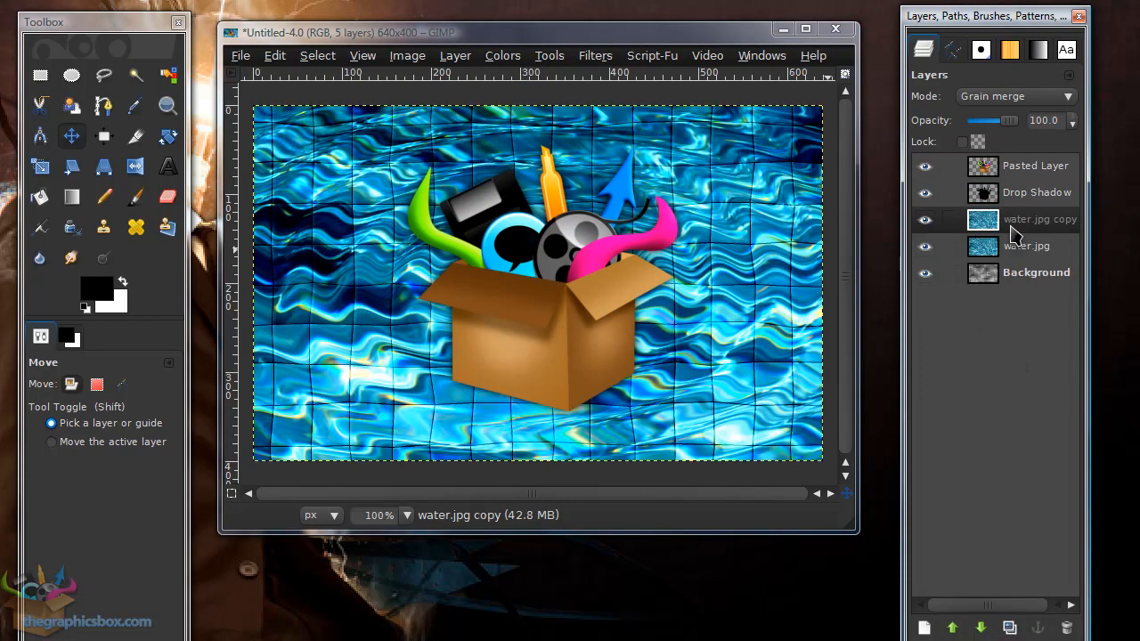
click(457, 54)
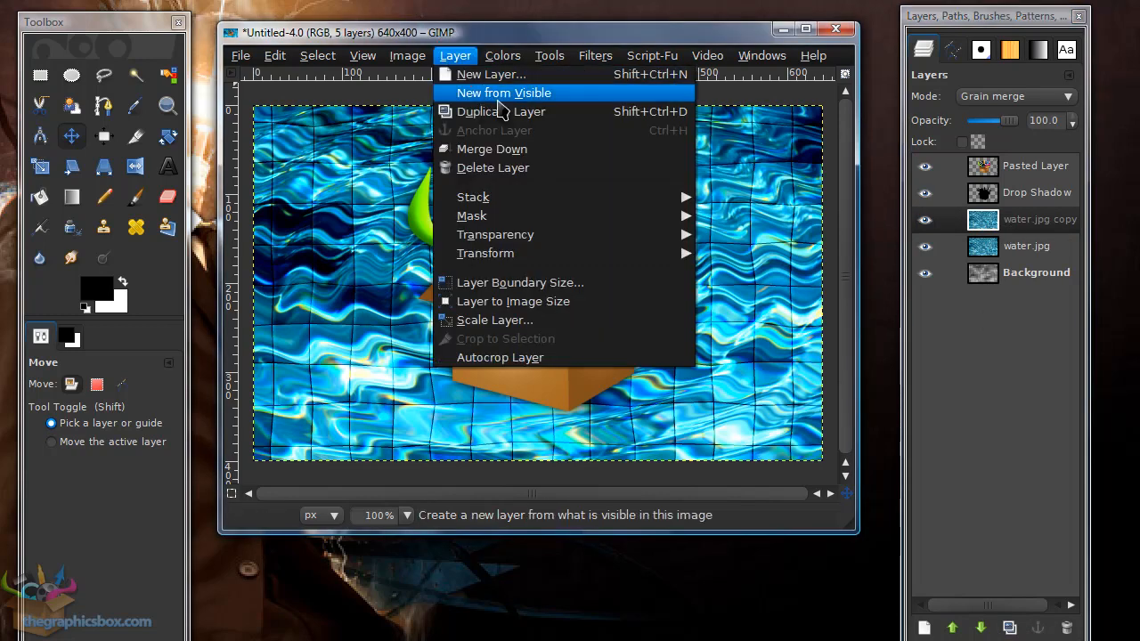
click(667, 30)
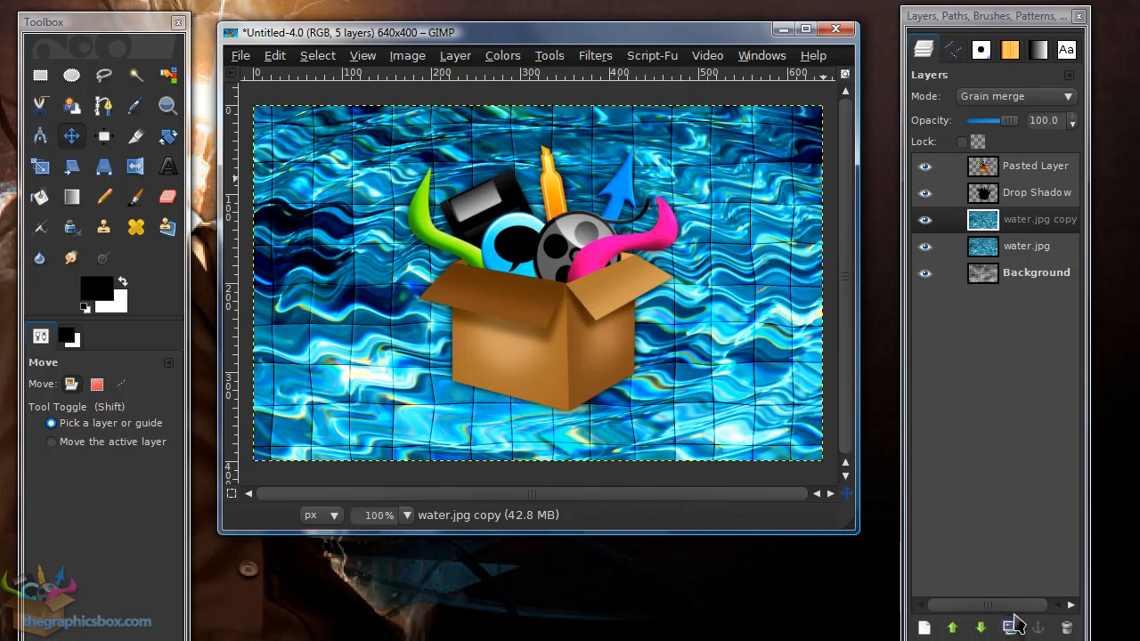
click(1051, 223)
mouse_move(1056, 218)
mouse_down()
mouse_move(1056, 178)
mouse_move(1036, 163)
mouse_move(1059, 230)
mouse_up()
click(953, 629)
click(952, 628)
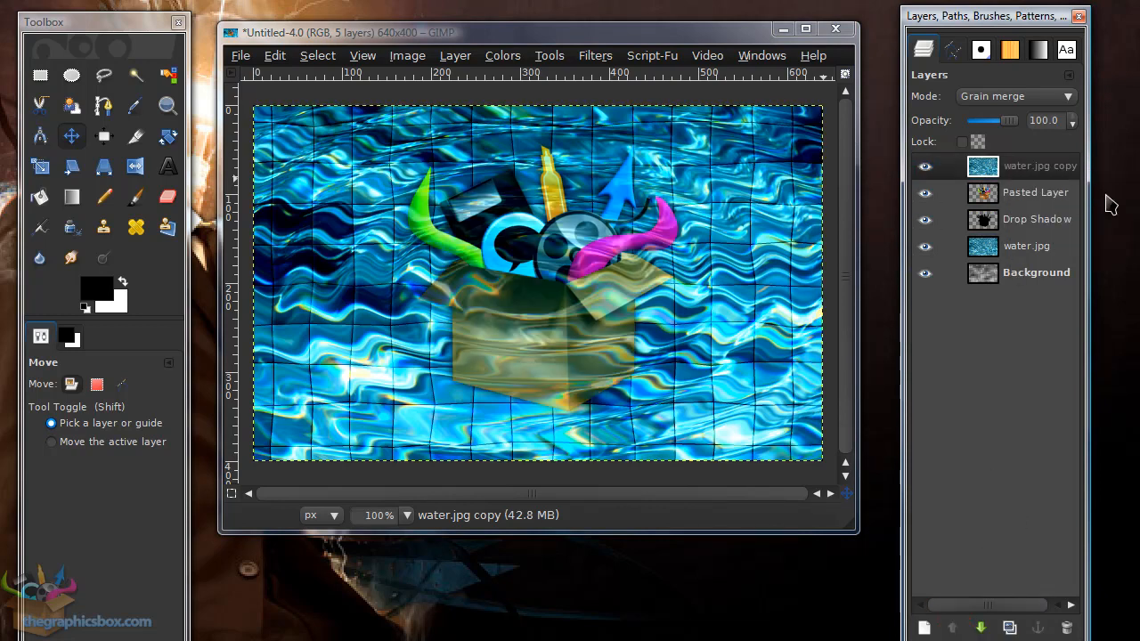
Step: Trim the water.jpg copy to the logo's outline by deleting everything outside the pasted layer's alpha selection, and clear the selection
click(1021, 196)
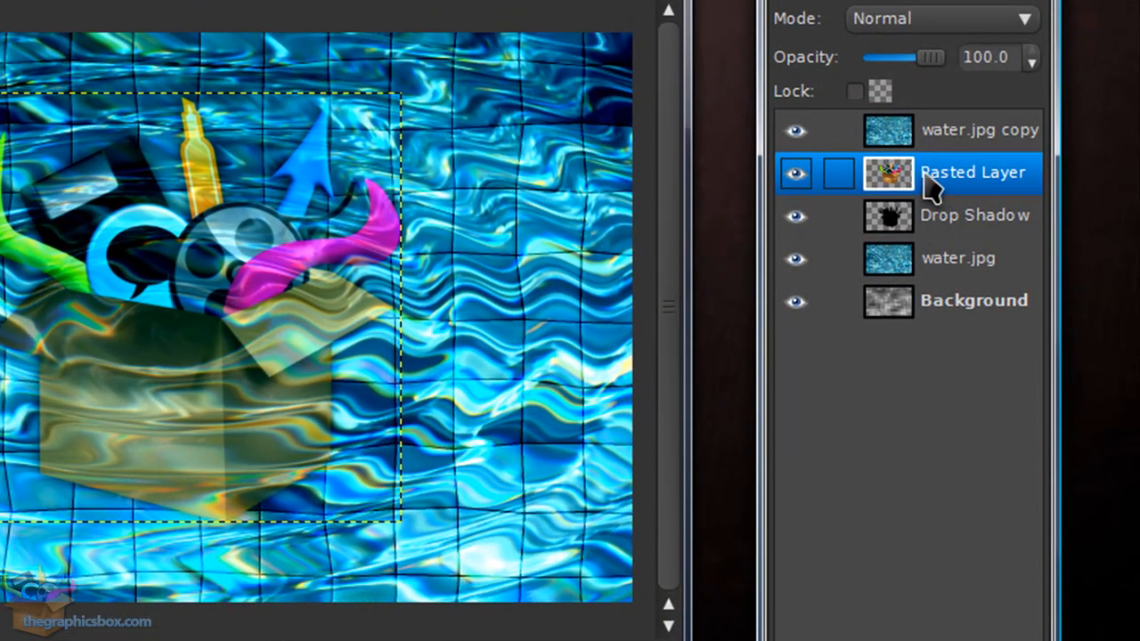
right_click(906, 175)
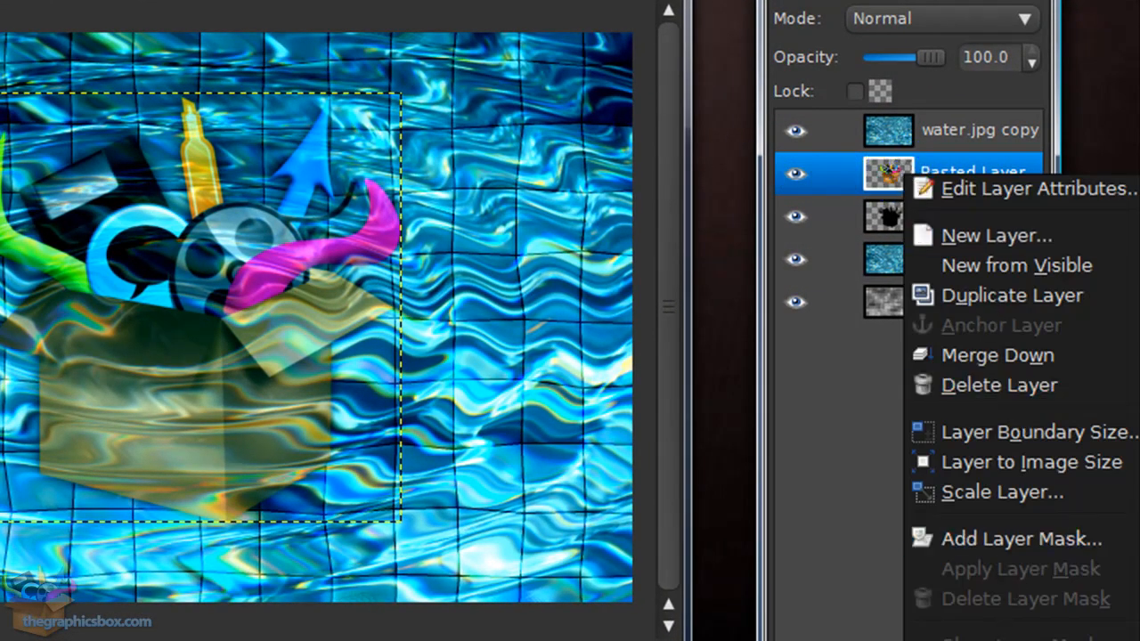
click(940, 133)
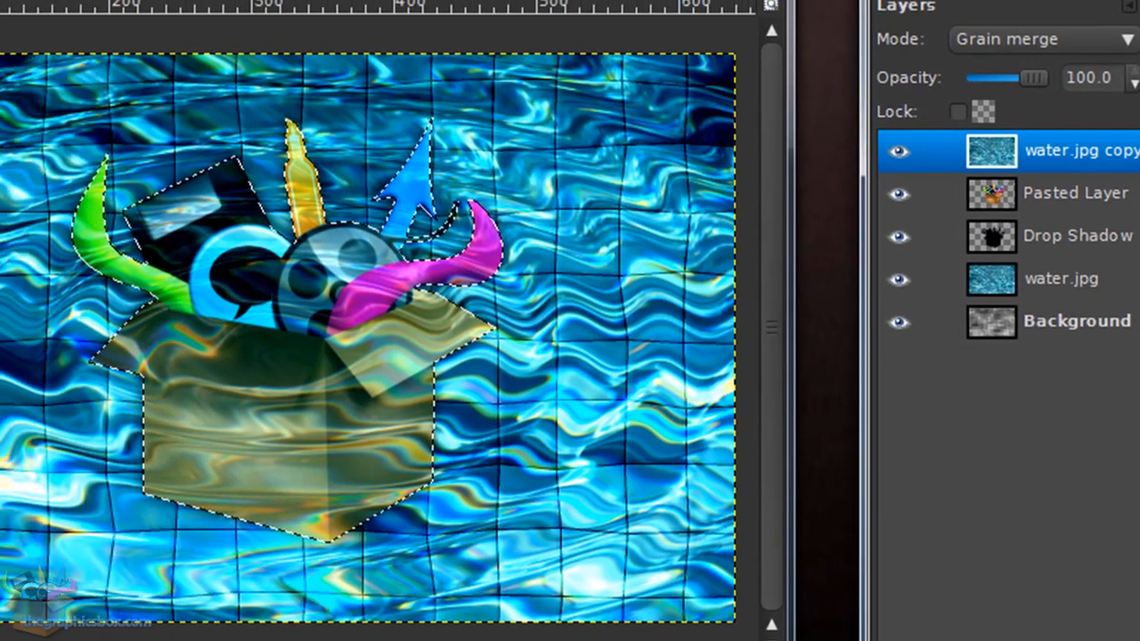
click(147, 18)
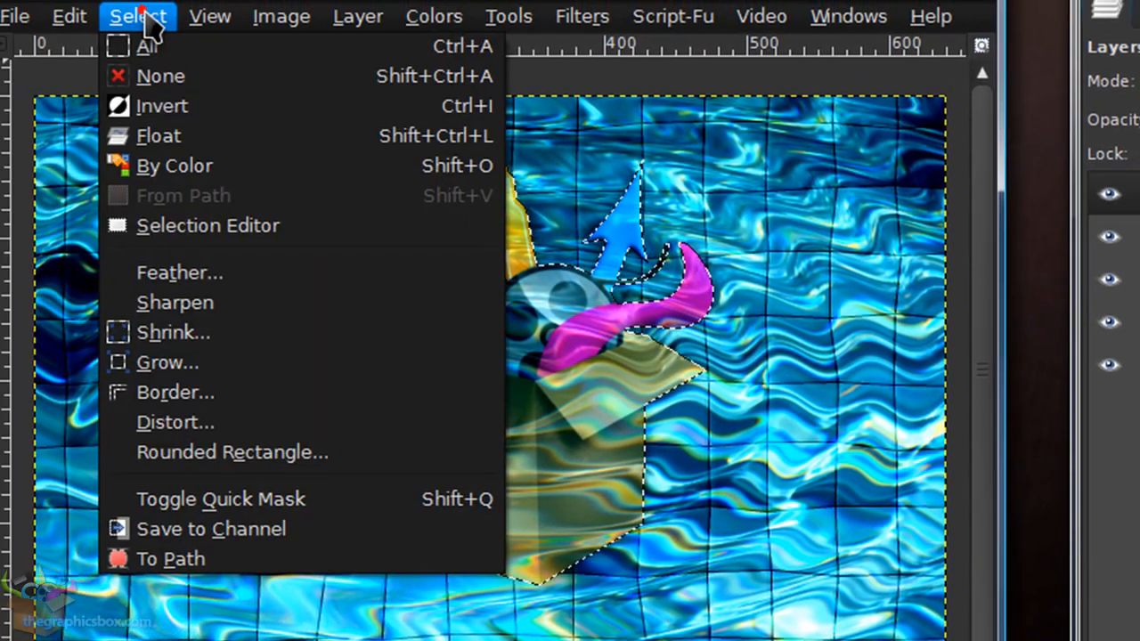
click(183, 106)
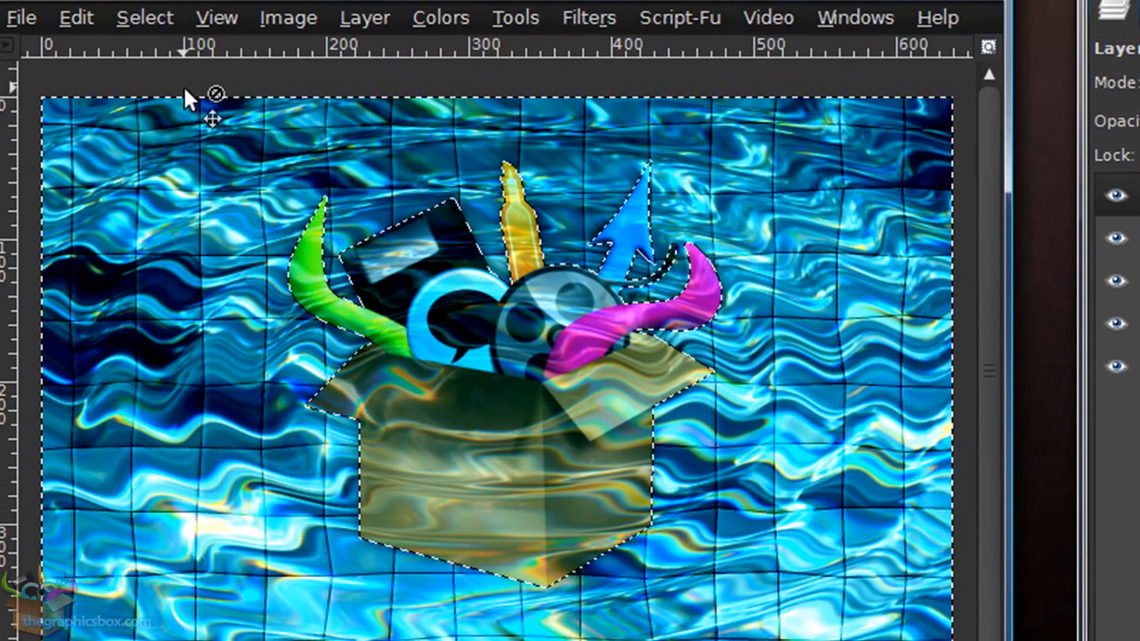
key(Delete)
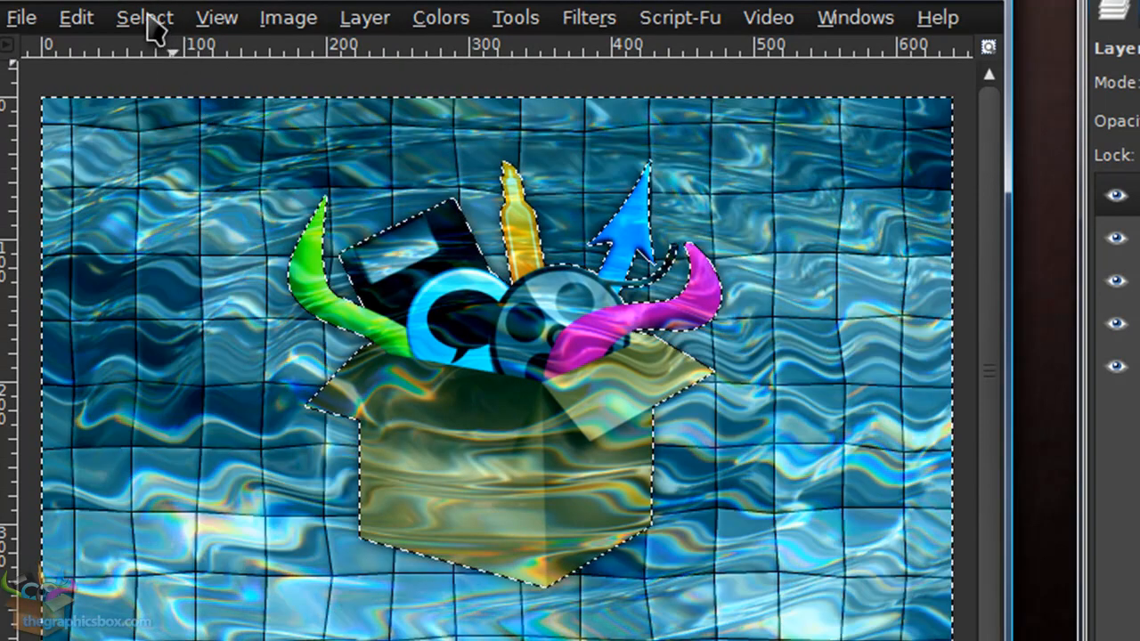
click(147, 17)
click(151, 76)
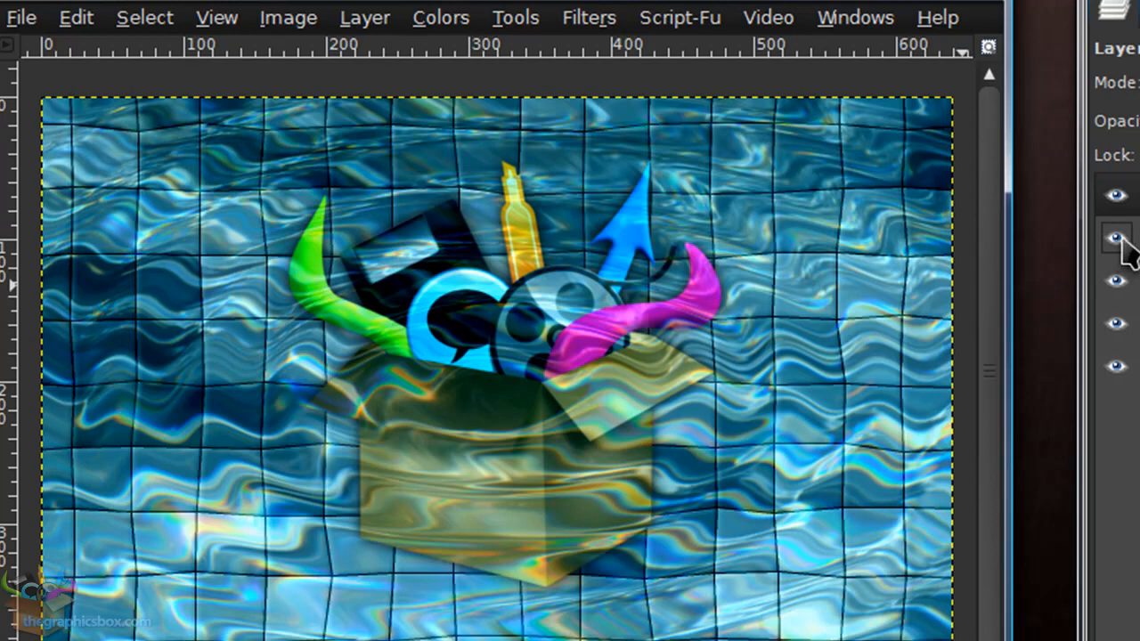
Step: Try the Overlay and Soft light blend modes on the water.jpg copy layer and return it to Grain merge
click(1136, 195)
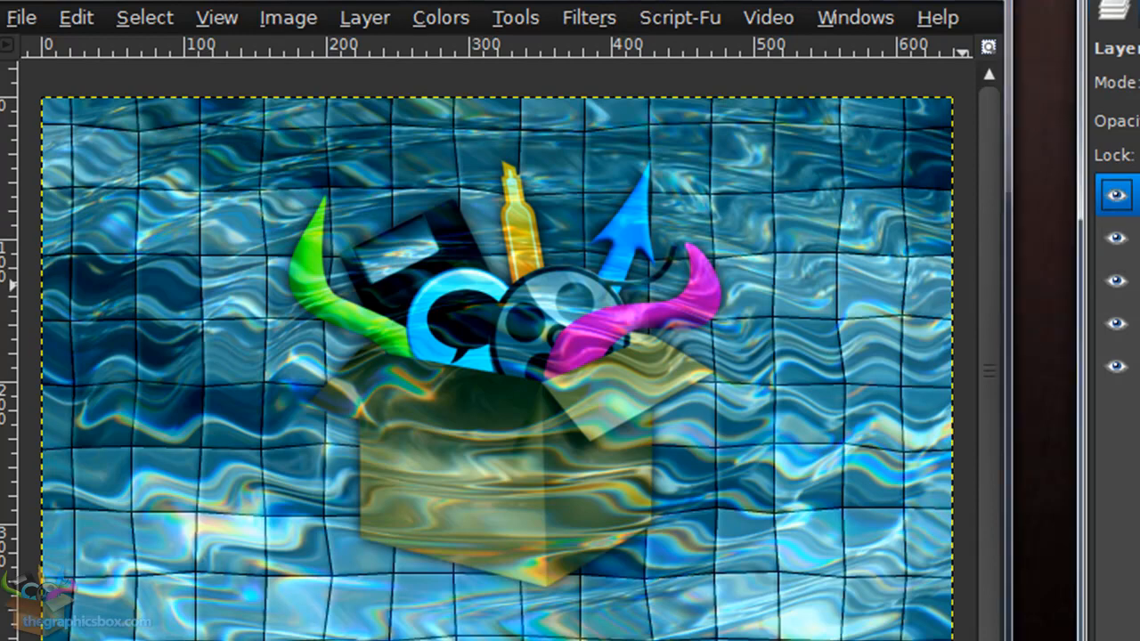
click(1117, 196)
click(1117, 196)
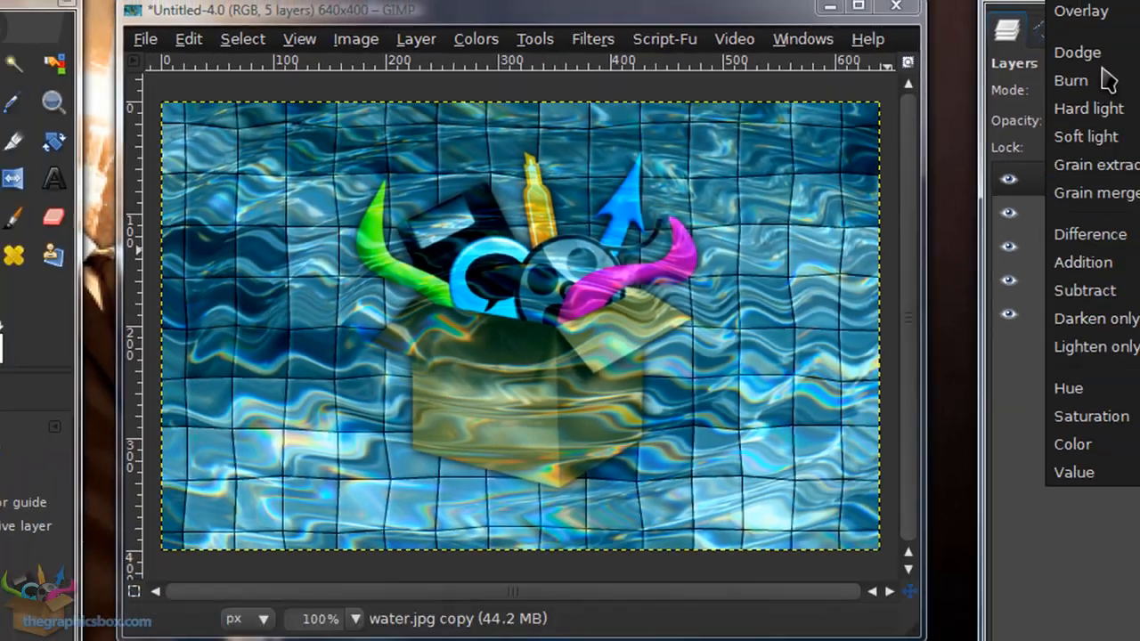
click(1087, 10)
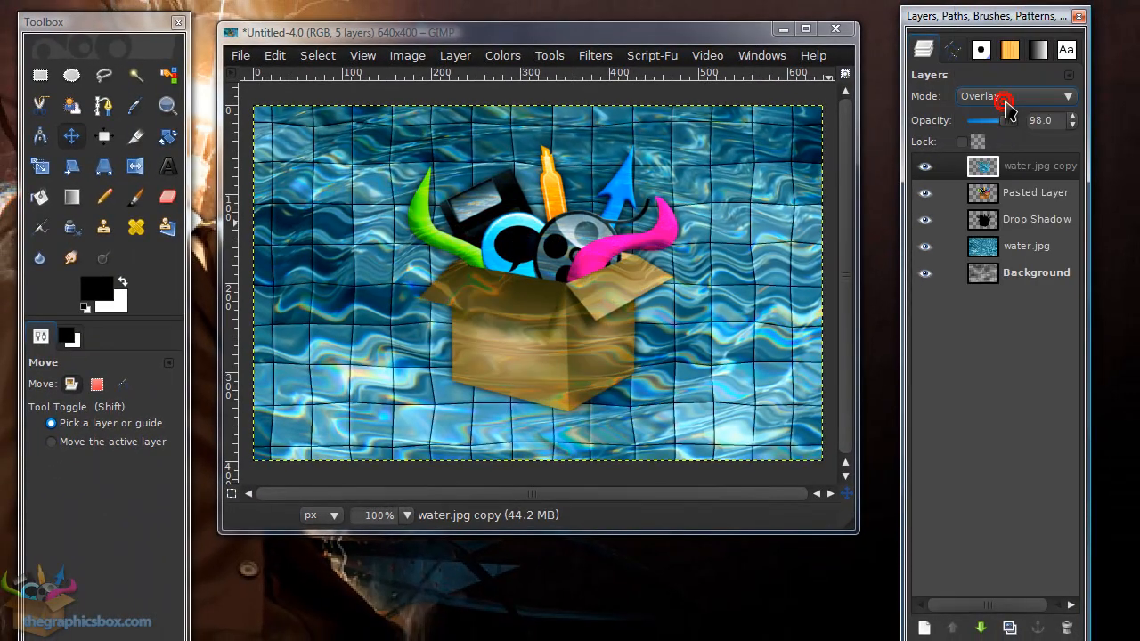
click(1004, 96)
click(1005, 194)
click(1011, 98)
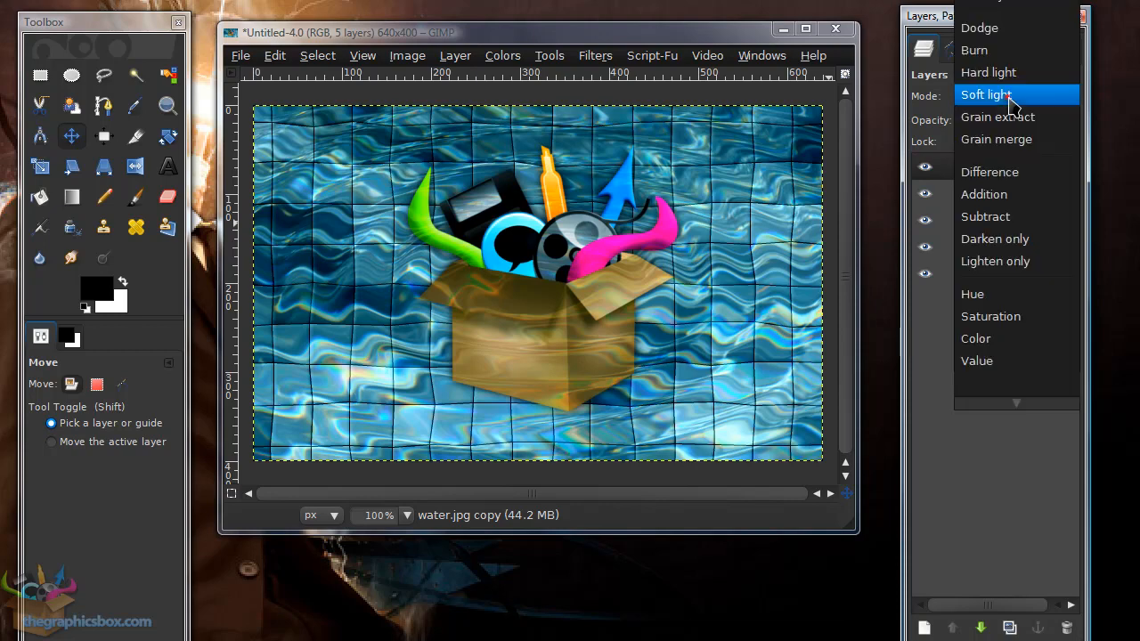
click(1014, 139)
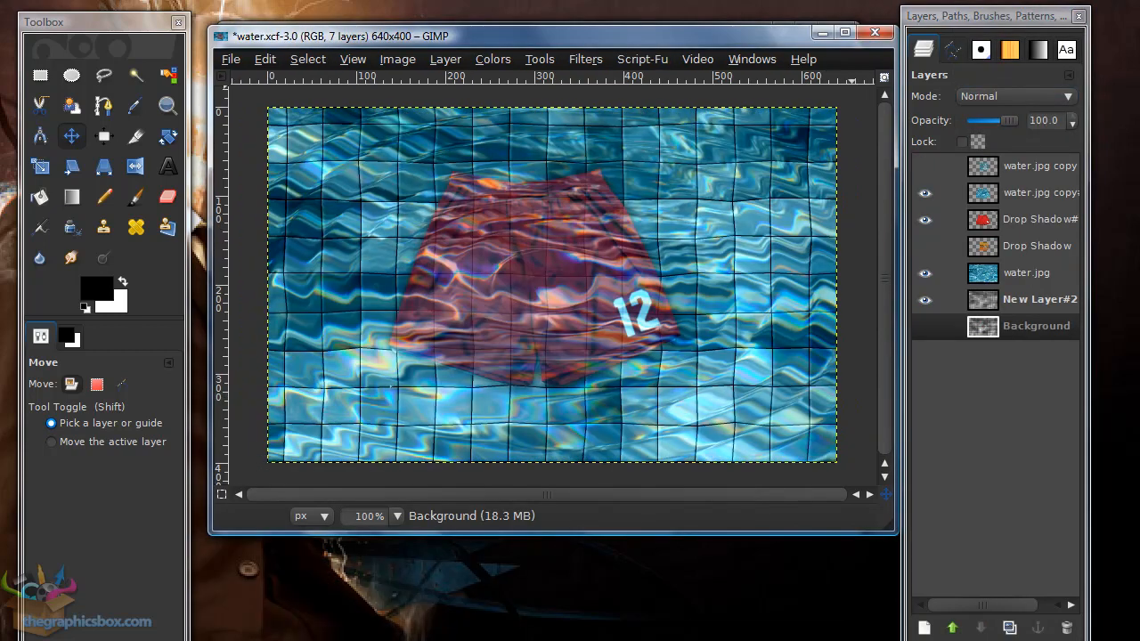
Step: View the finished swim shorts example in the water.xcf image and shift its window slightly
drag(443, 37, 425, 51)
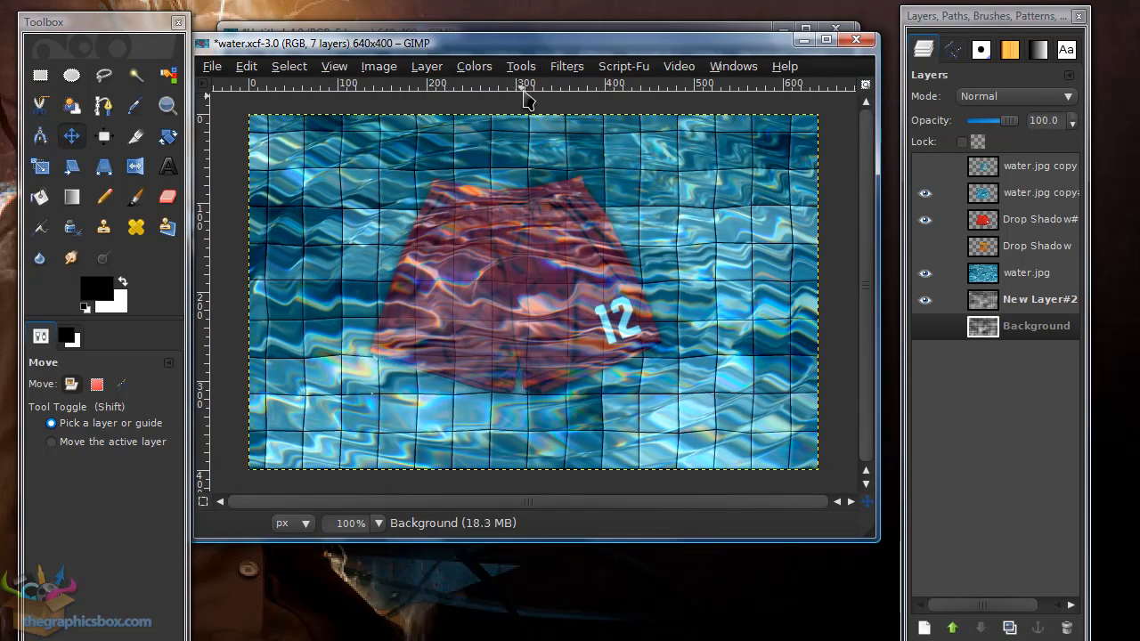